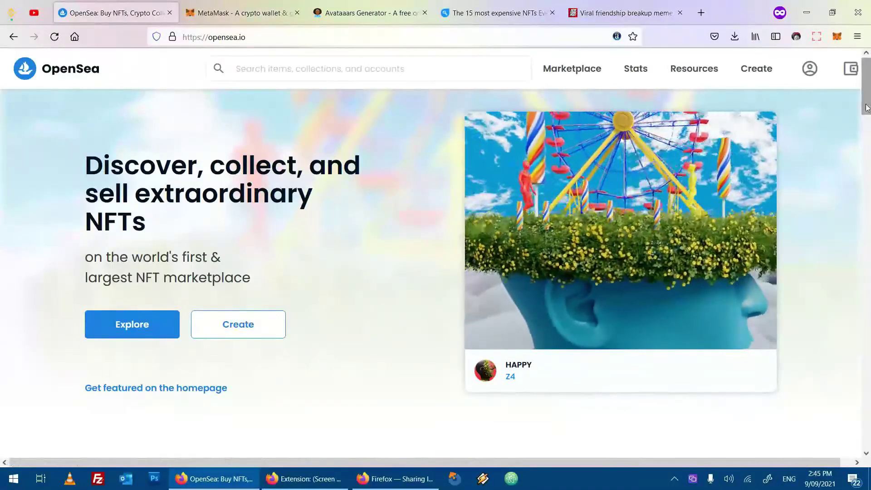
drag(868, 106, 869, 154)
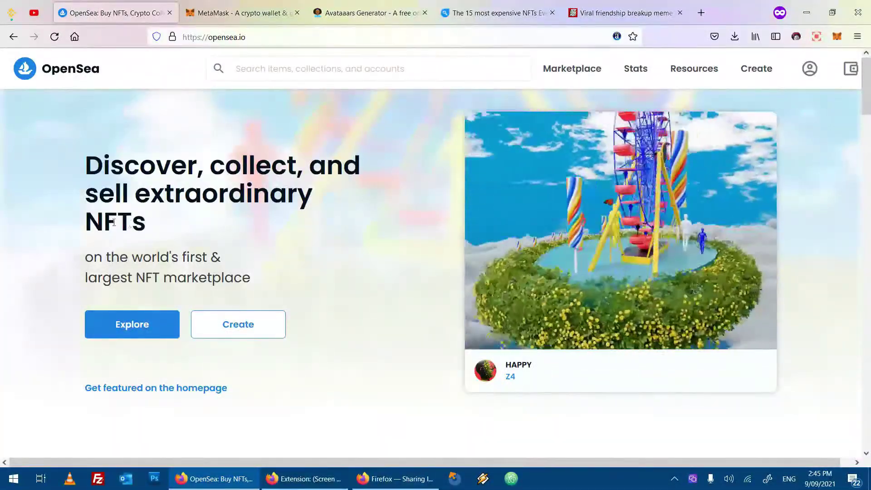
drag(133, 222, 89, 172)
click(89, 173)
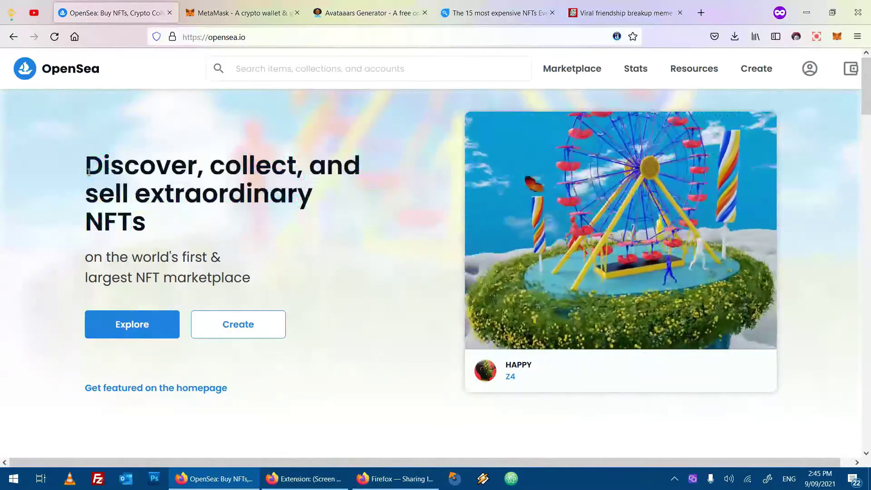
drag(132, 223, 93, 225)
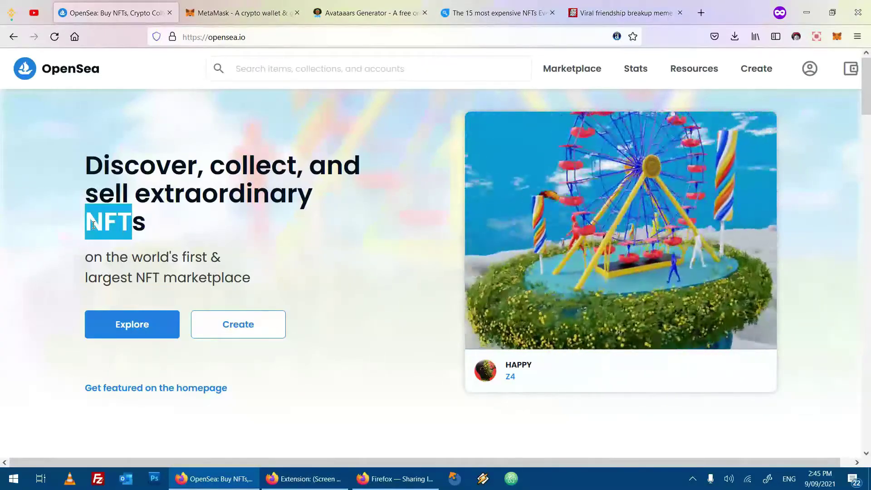
click(133, 222)
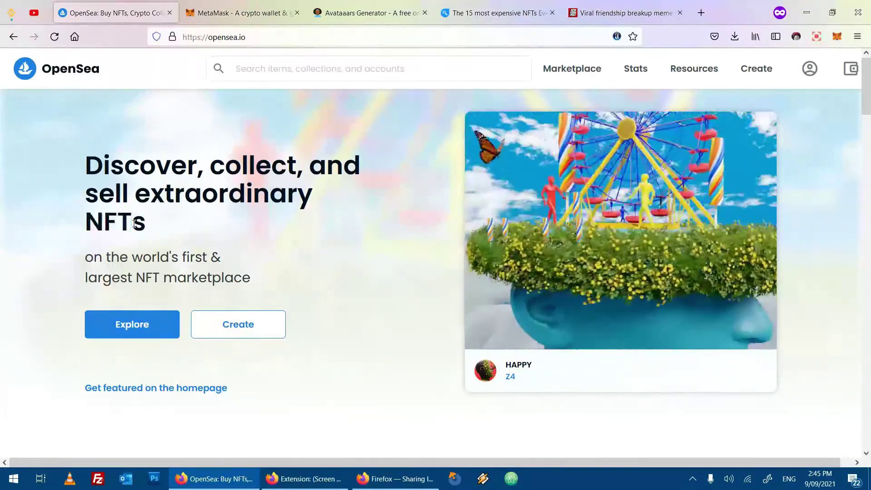
drag(134, 220, 91, 220)
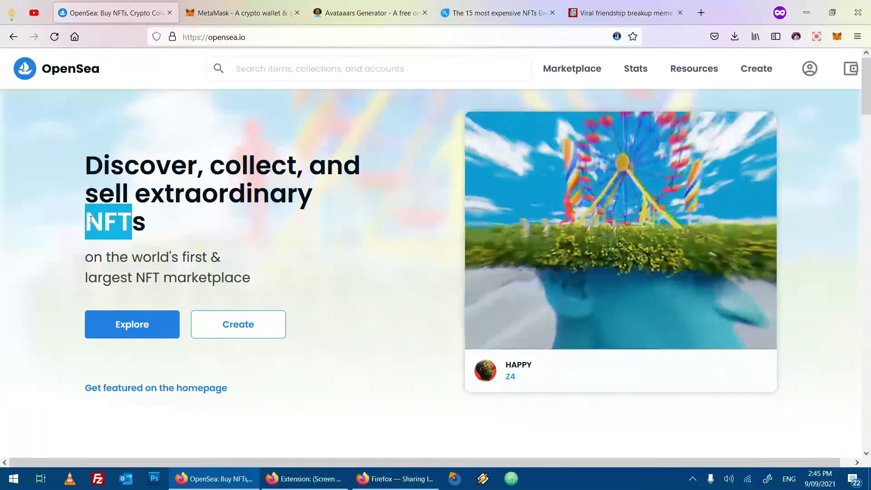
triple_click(280, 190)
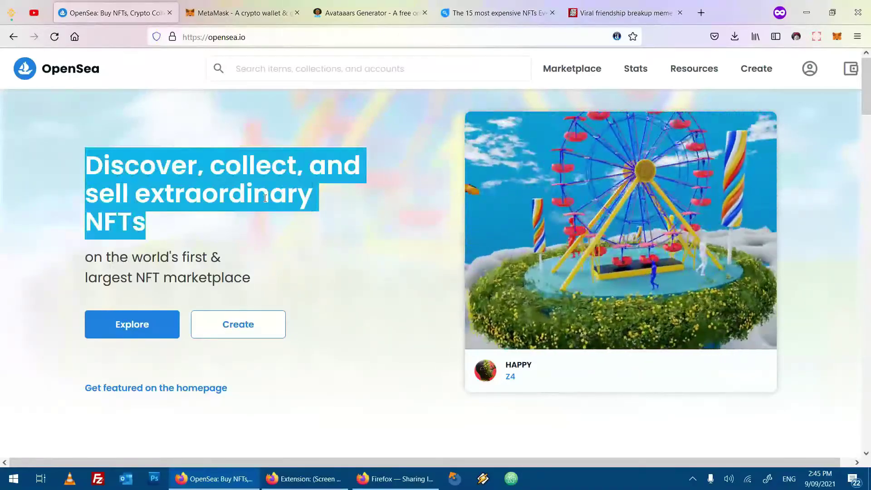
click(265, 199)
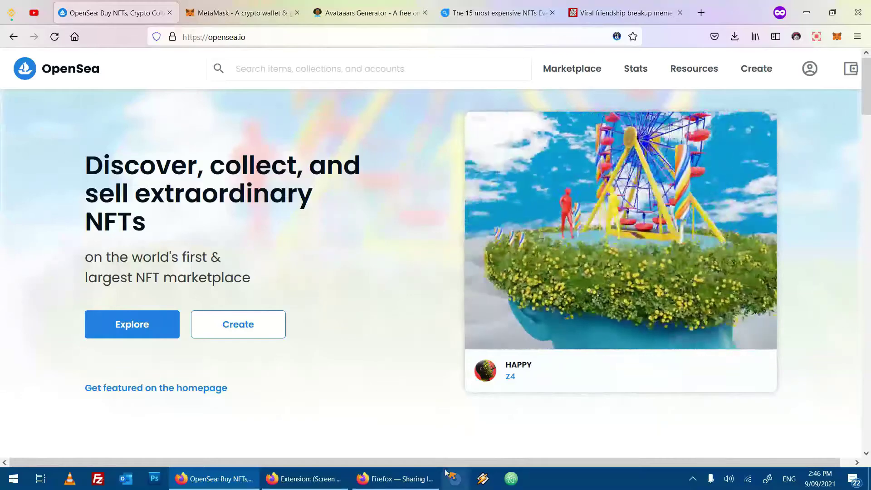
- Switch to the MetaMask website and open its download page
click(204, 4)
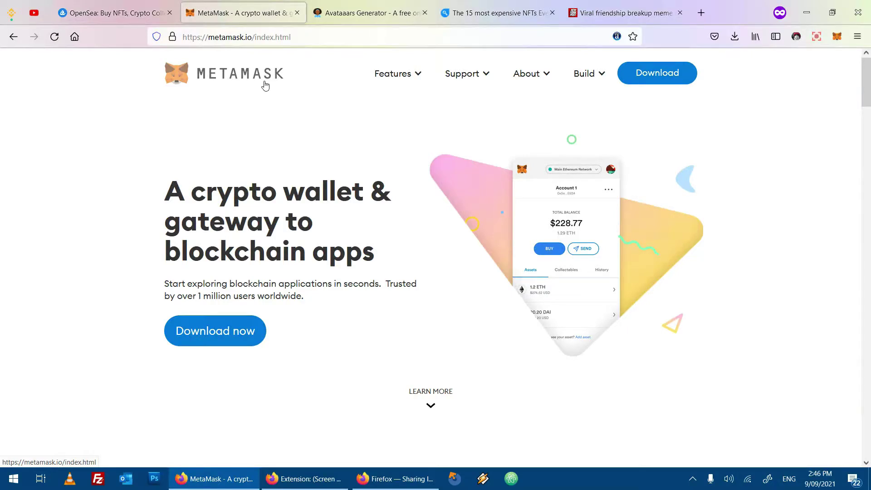
click(265, 85)
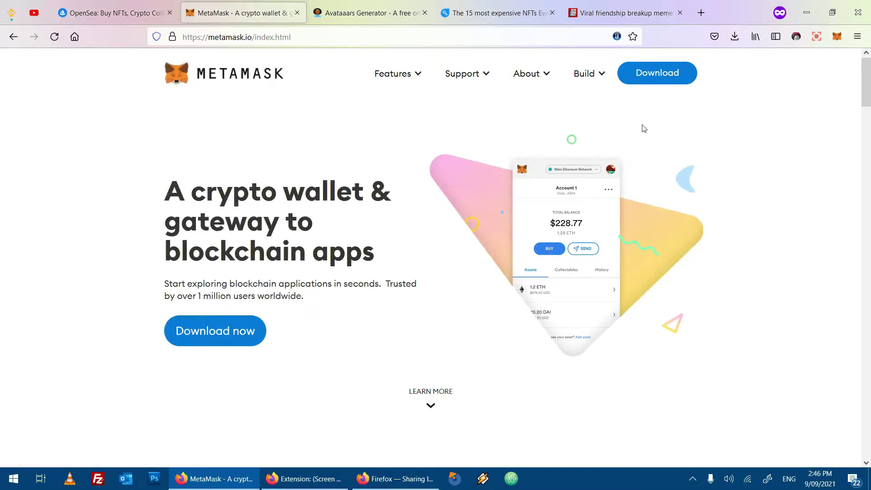
click(655, 74)
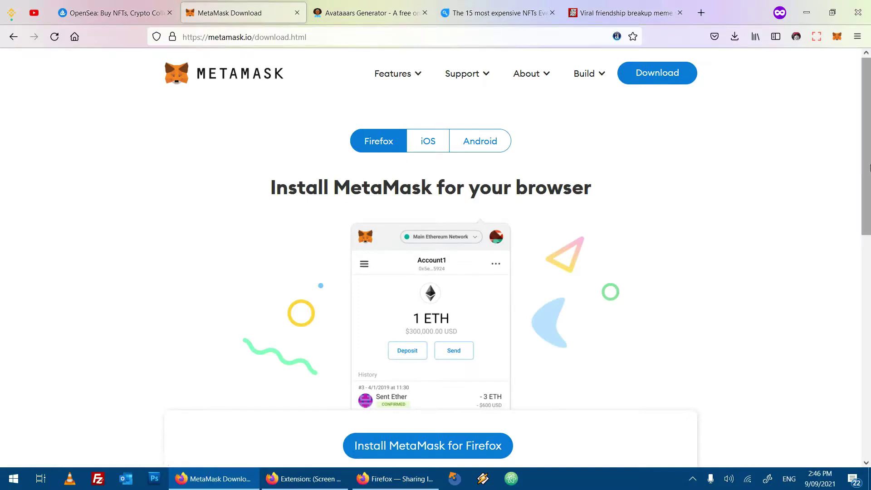
- Review the supported browsers and the iOS, Android and Firefox installation options for MetaMask
drag(868, 167, 868, 345)
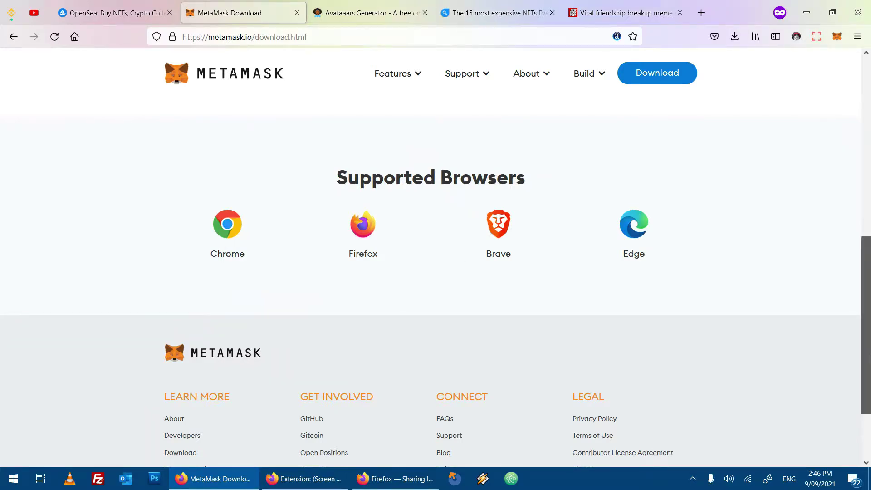
scroll(869, 359, up, 2)
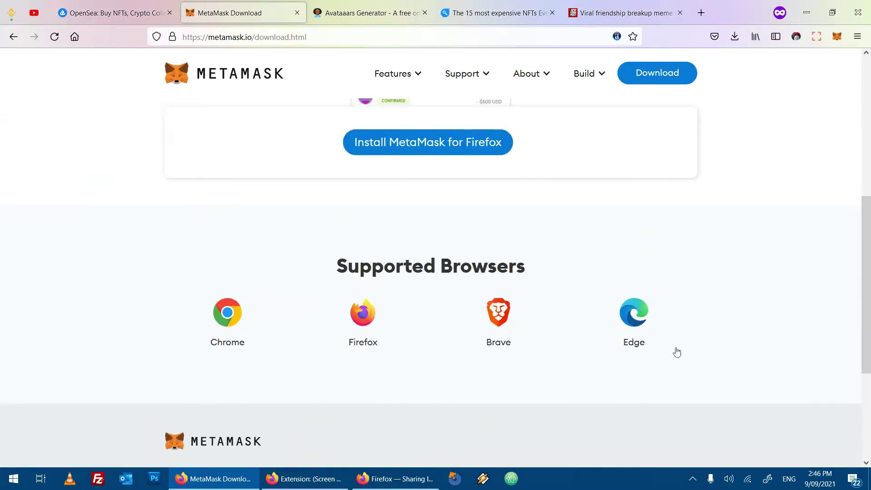
drag(677, 352, 140, 292)
scroll(580, 254, up, 7)
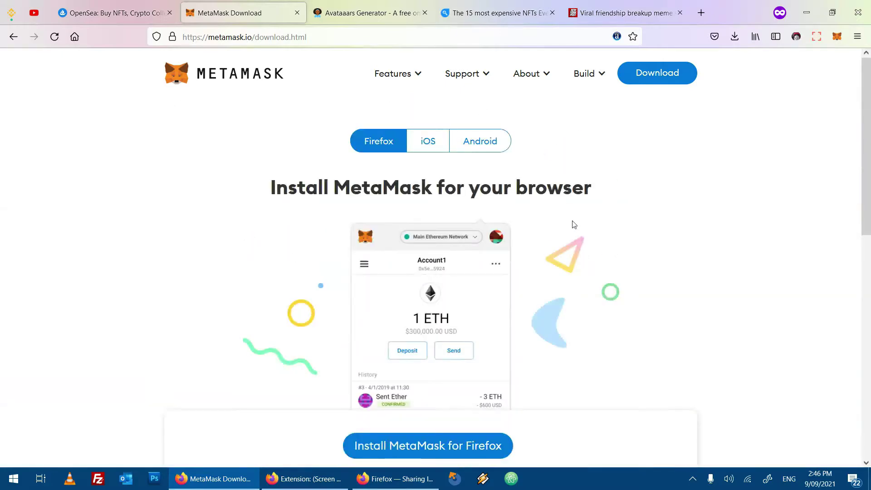
click(435, 141)
click(482, 149)
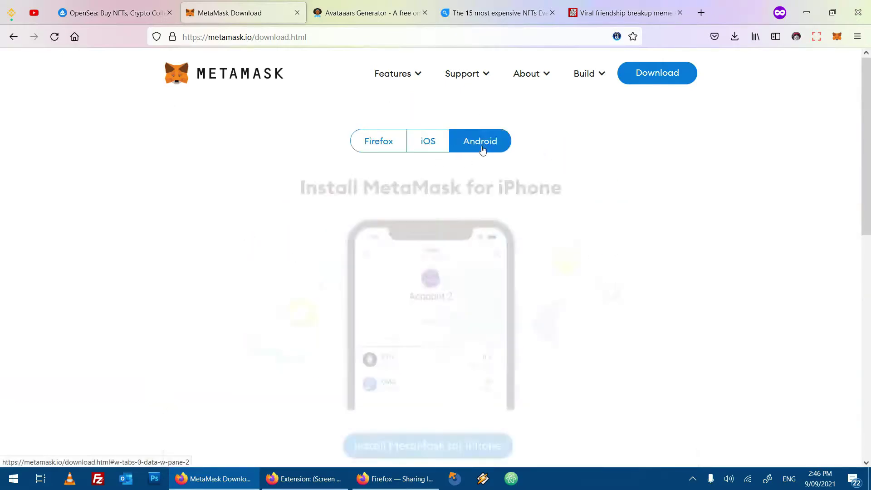
click(379, 144)
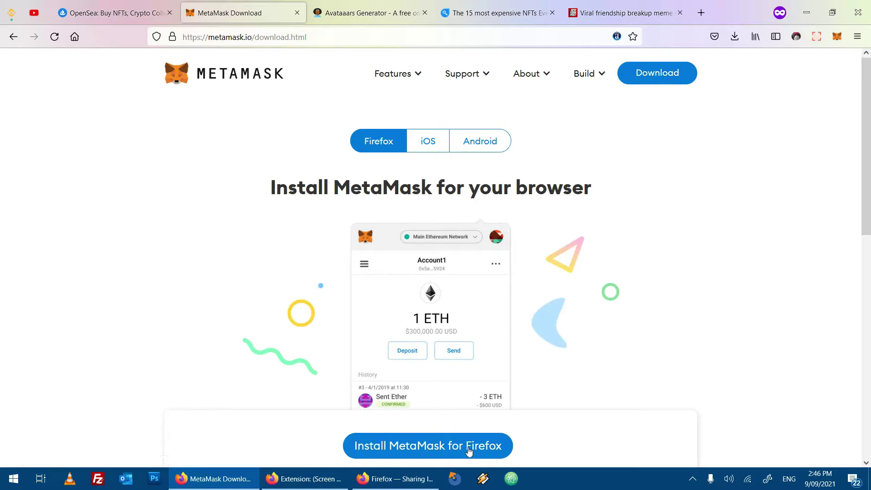
- Open the MetaMask browser extension and unlock the wallet by filling in its saved password
click(836, 44)
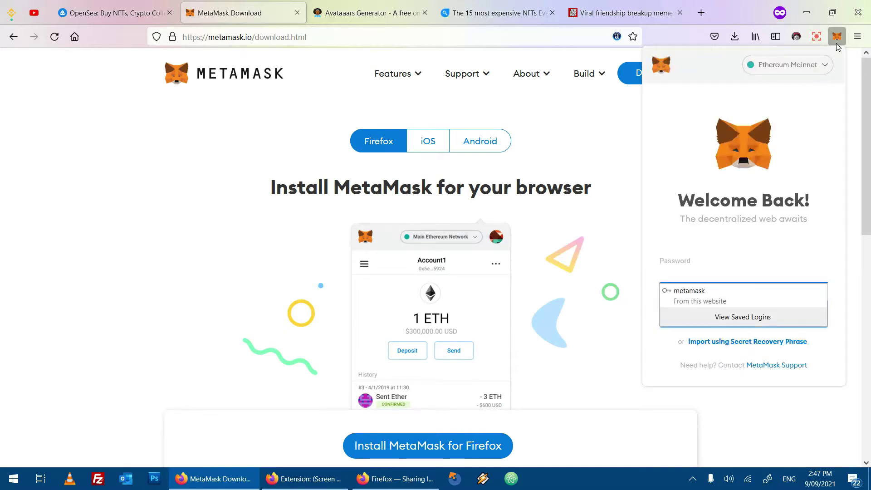
click(704, 202)
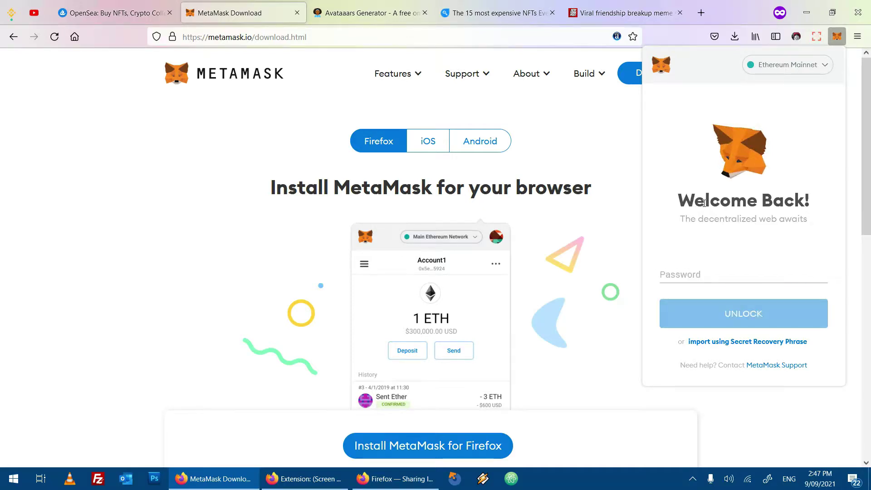
click(705, 274)
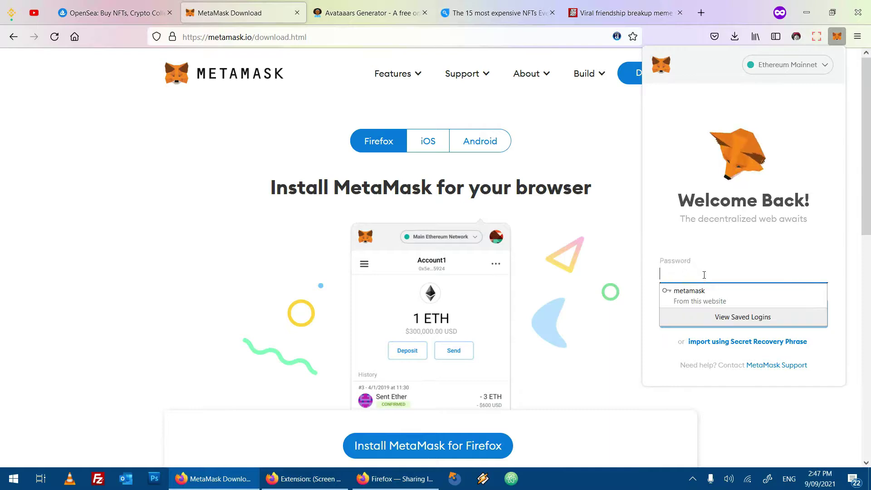
click(706, 293)
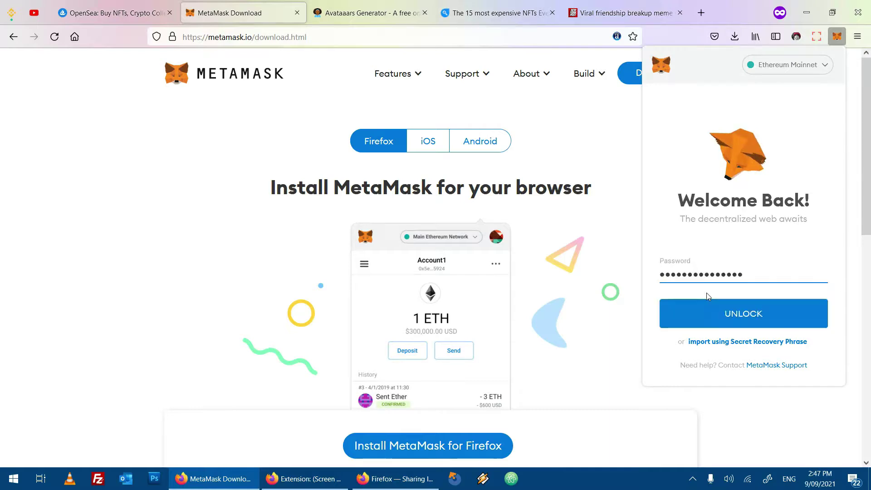
click(769, 326)
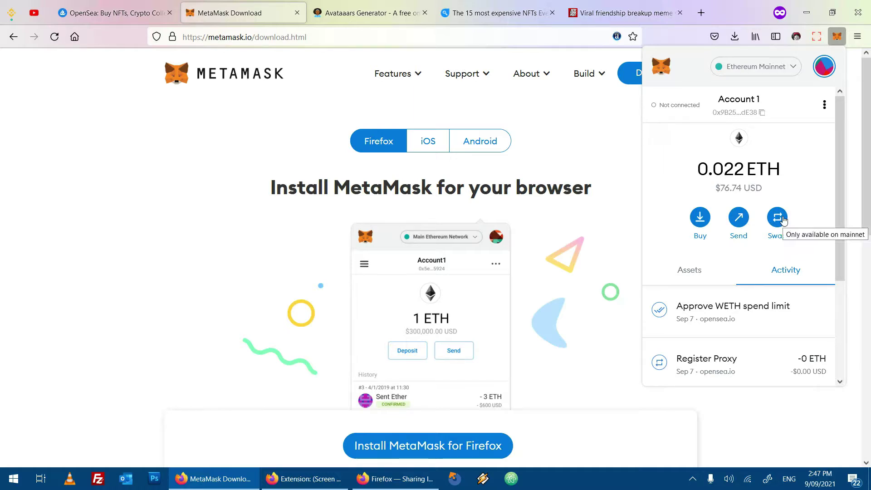
- Copy the wallet address of Account 1 and examine its ETH and USD balance
click(762, 113)
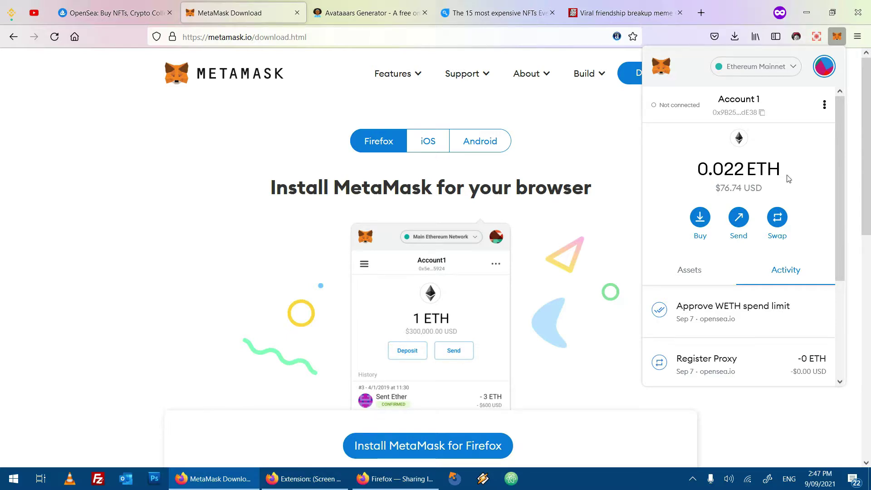
drag(715, 168, 746, 189)
click(765, 180)
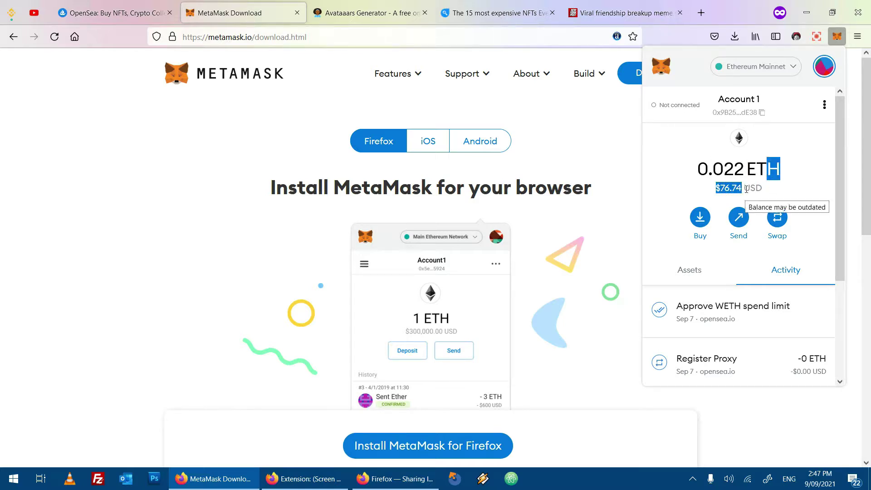
click(746, 189)
drag(771, 190, 717, 174)
click(760, 189)
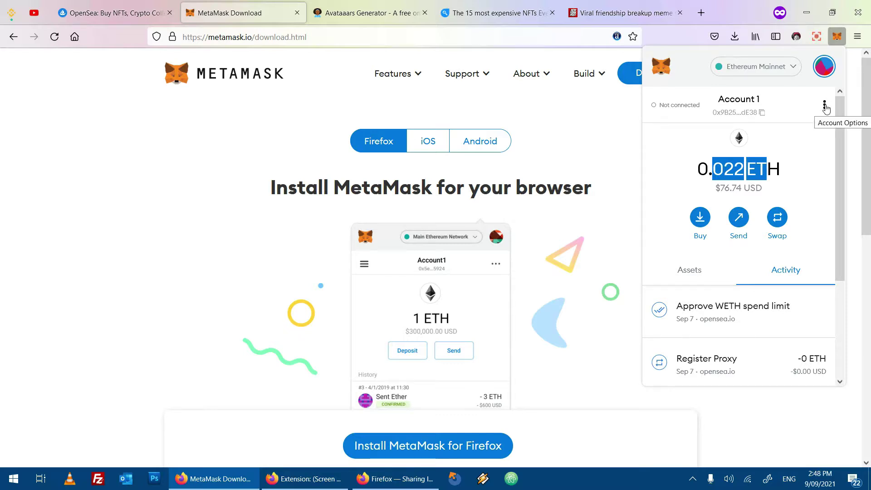
- Lock the MetaMask wallet from its accounts list and close the extension
click(824, 104)
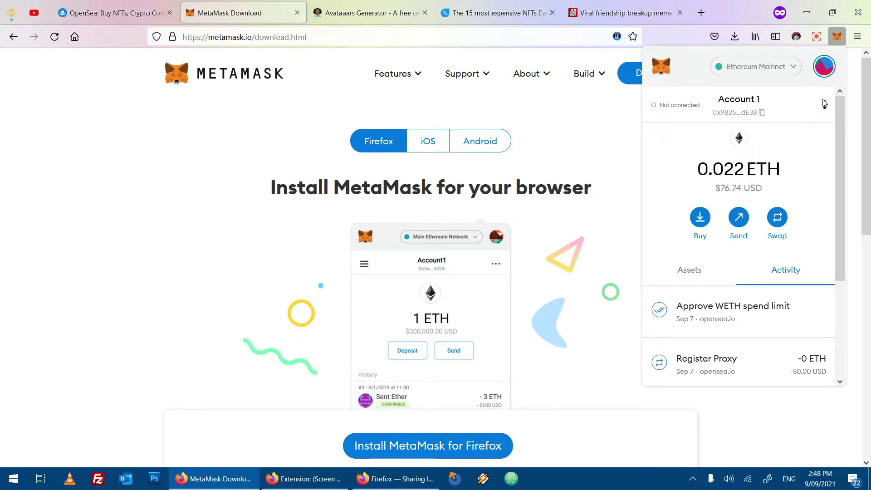
click(823, 105)
click(824, 66)
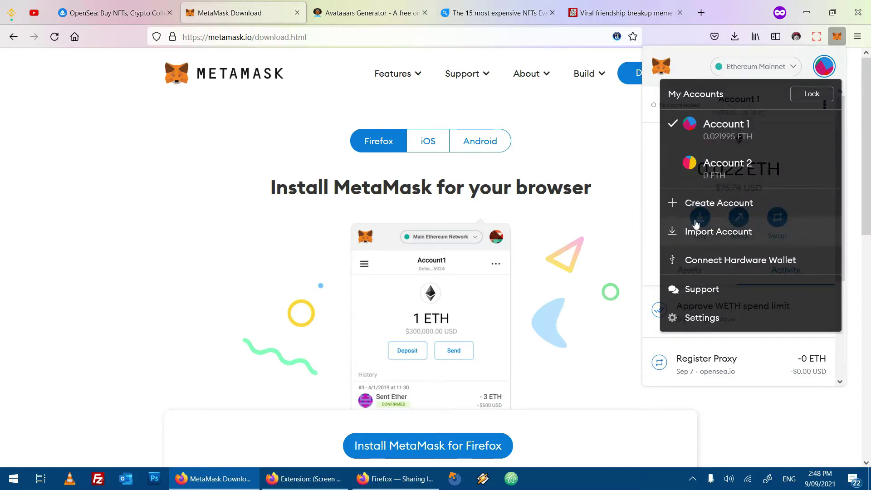
click(806, 95)
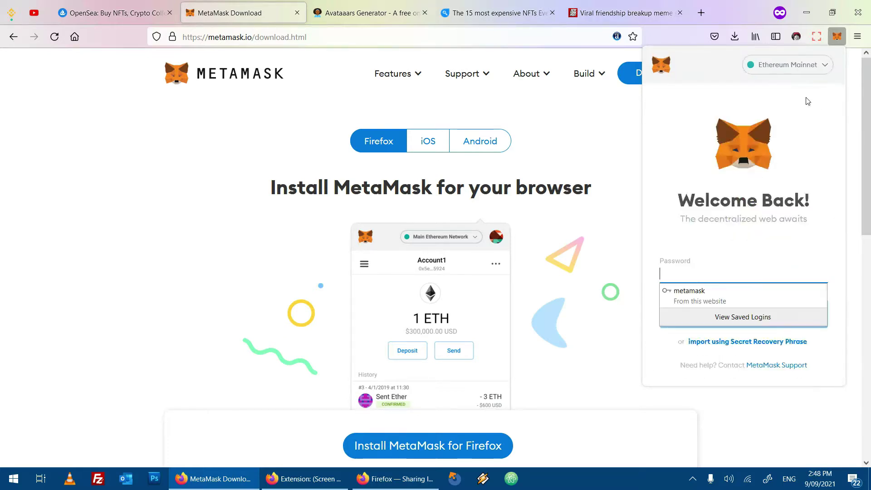
click(569, 122)
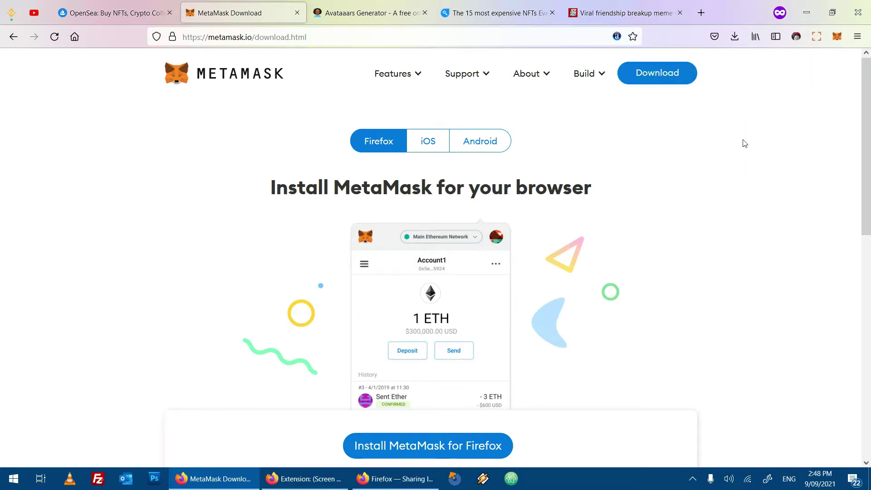
- Return to OpenSea and list all NFTs in the marketplace, sorted by Price: High to Low
key(ctrl+Page_Up)
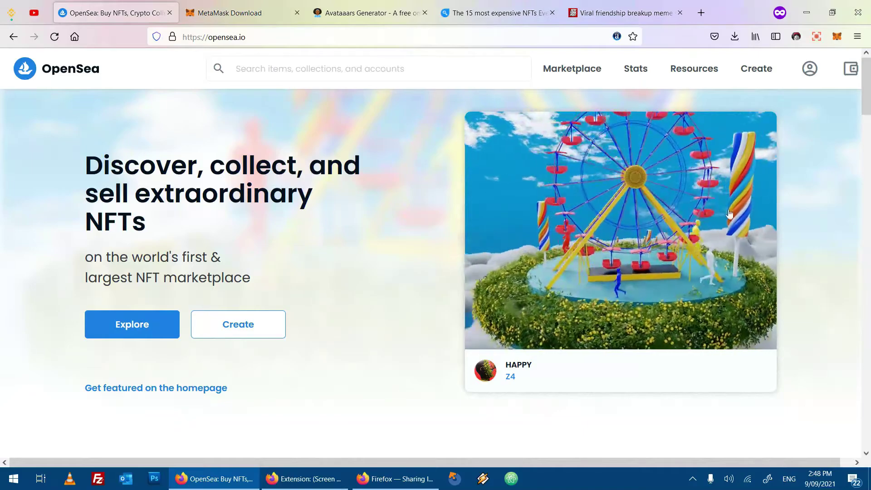
drag(866, 111, 867, 77)
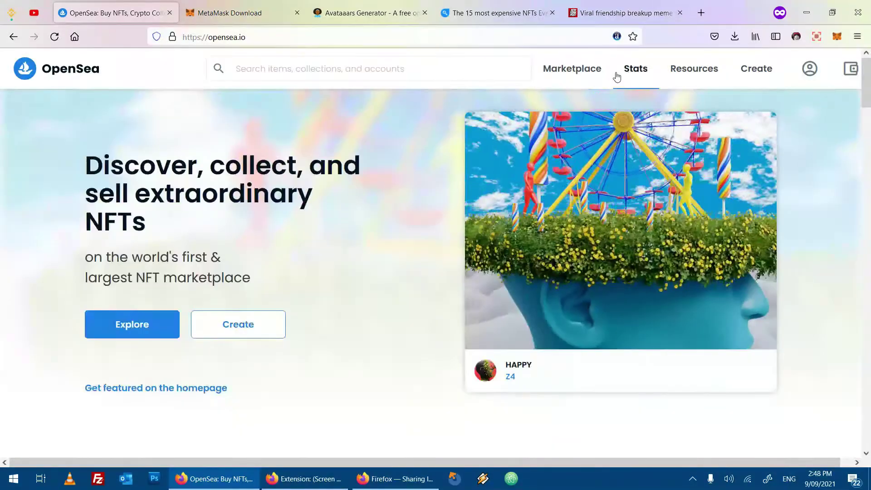
click(587, 75)
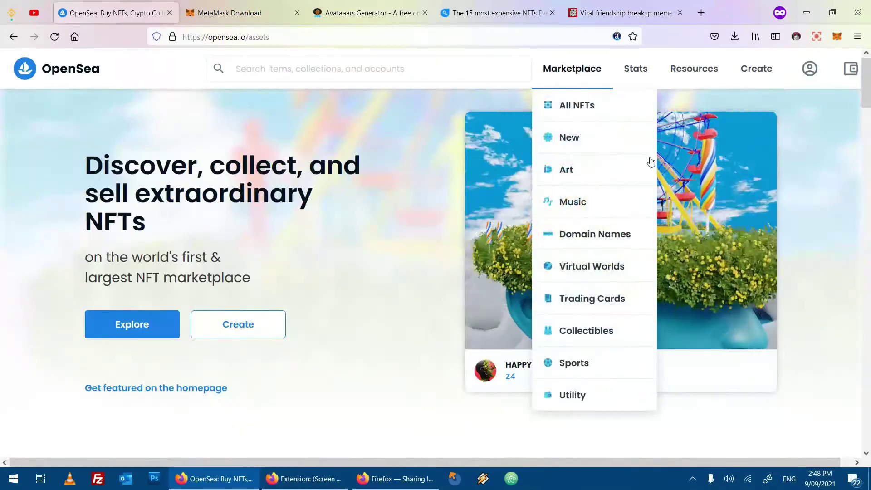
click(598, 113)
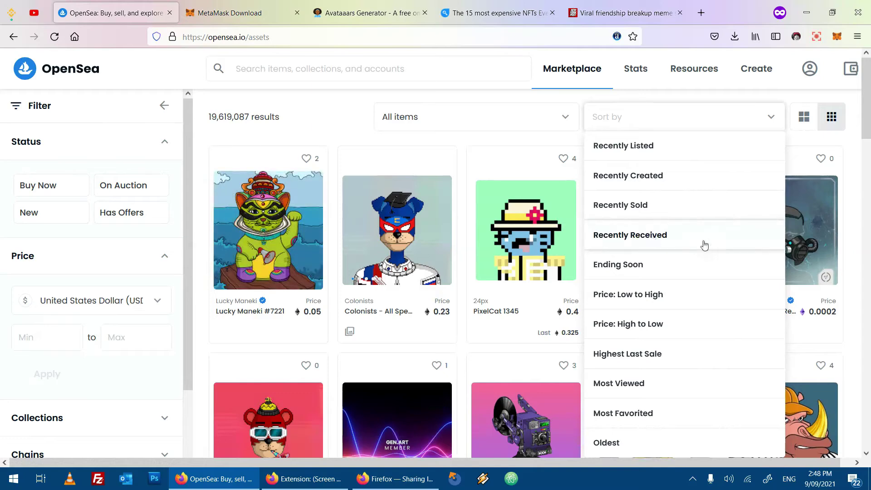
click(670, 324)
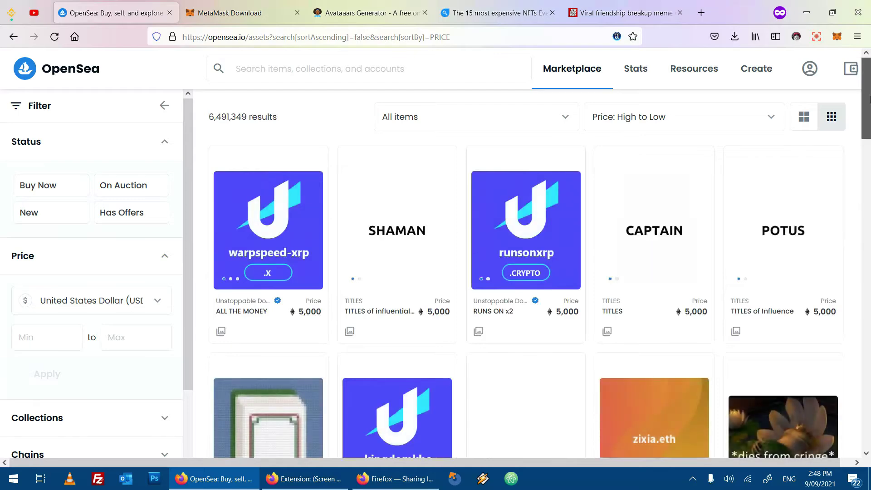
- Examine the highest-priced NFT listings and their prices, then return to the start of the results
drag(869, 99, 869, 162)
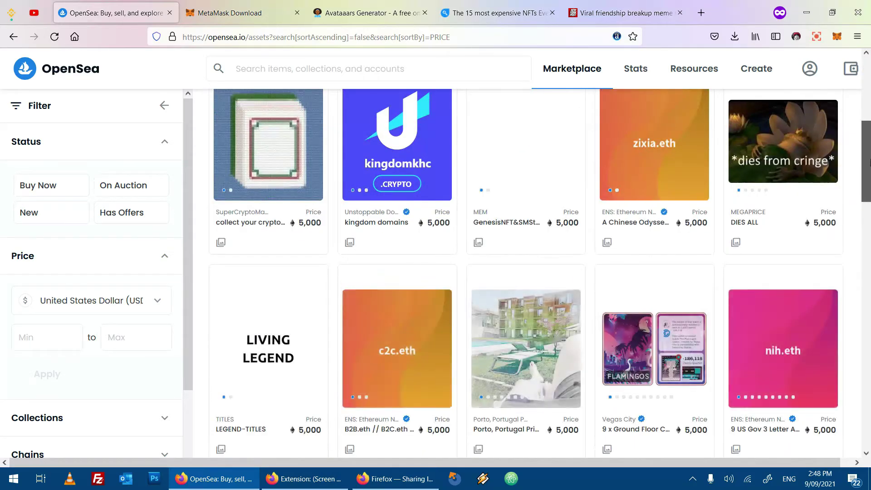
drag(869, 162, 868, 190)
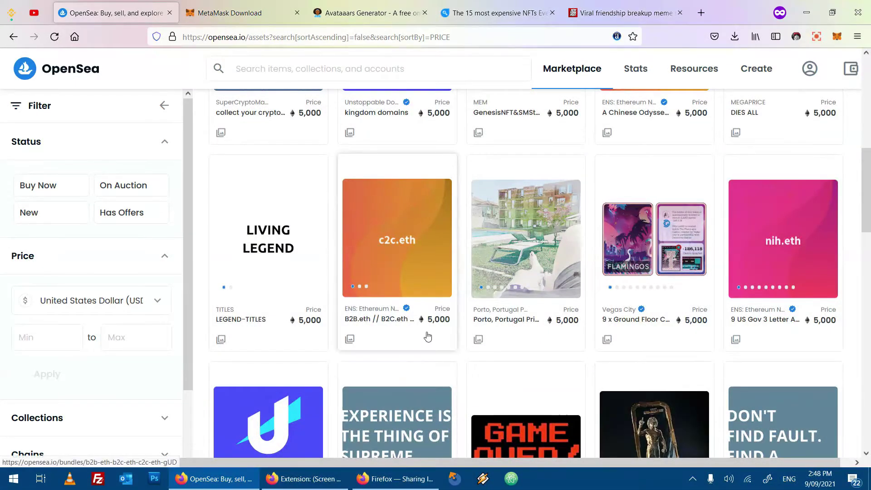
scroll(822, 292, down, 5)
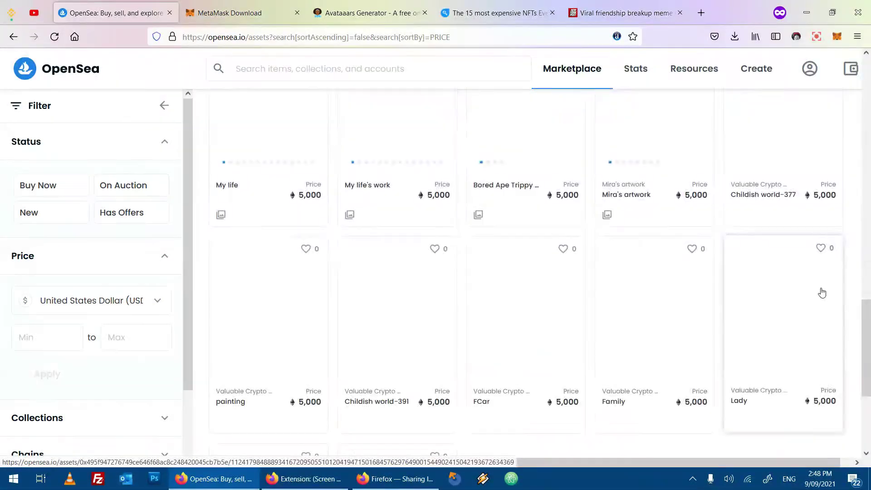
scroll(821, 291, down, 4)
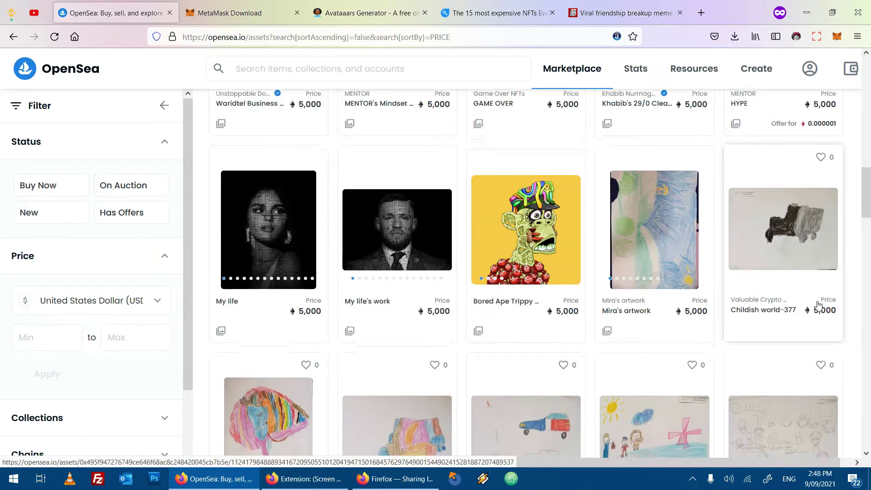
scroll(781, 288, down, 6)
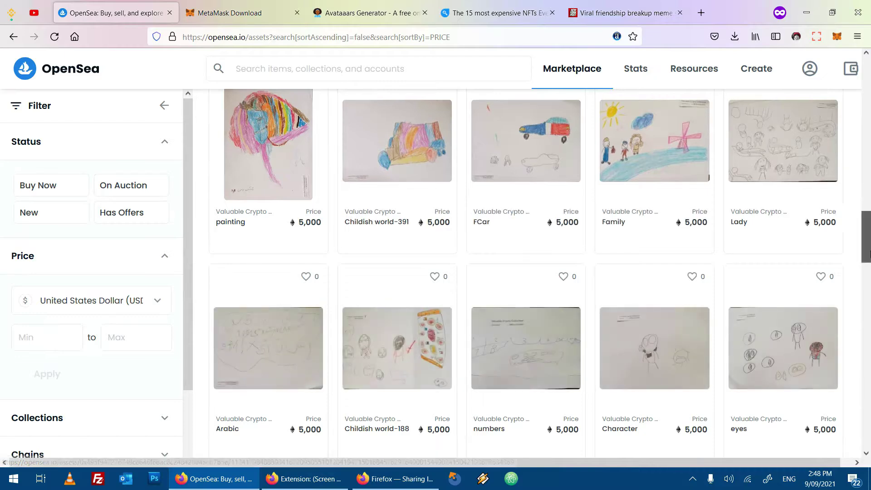
drag(867, 236, 868, 146)
scroll(768, 185, up, 5)
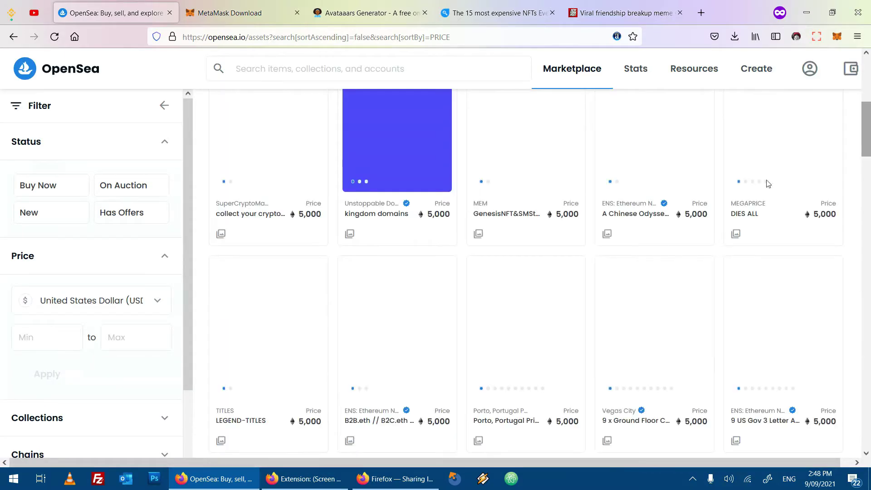
scroll(747, 201, up, 2)
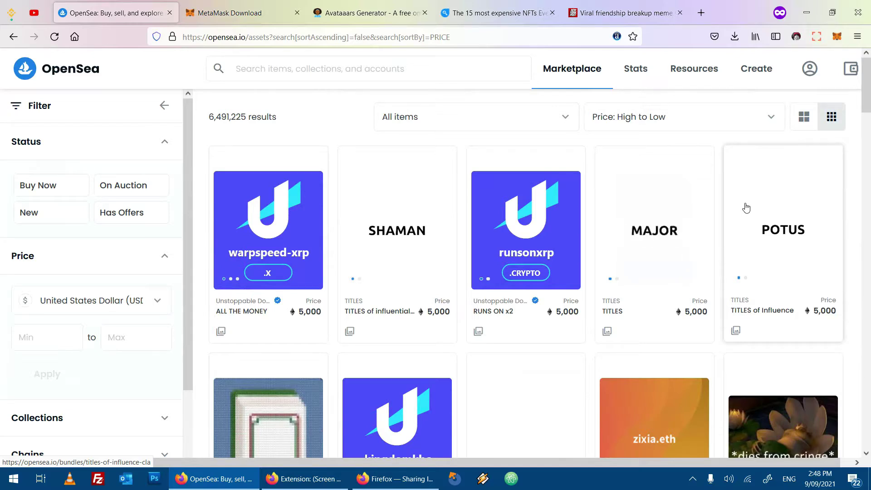
- Start creating a new OpenSea item, sign in with MetaMask, and unlock the wallet with the account password
click(757, 68)
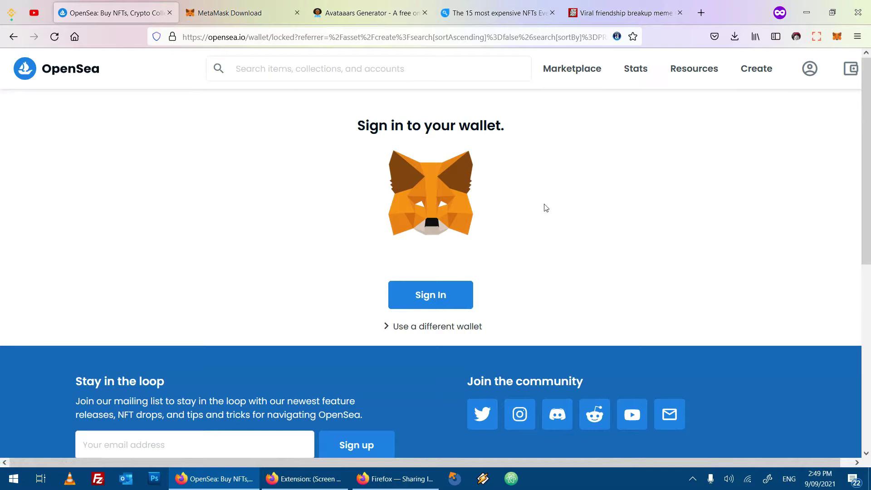
drag(362, 127, 513, 156)
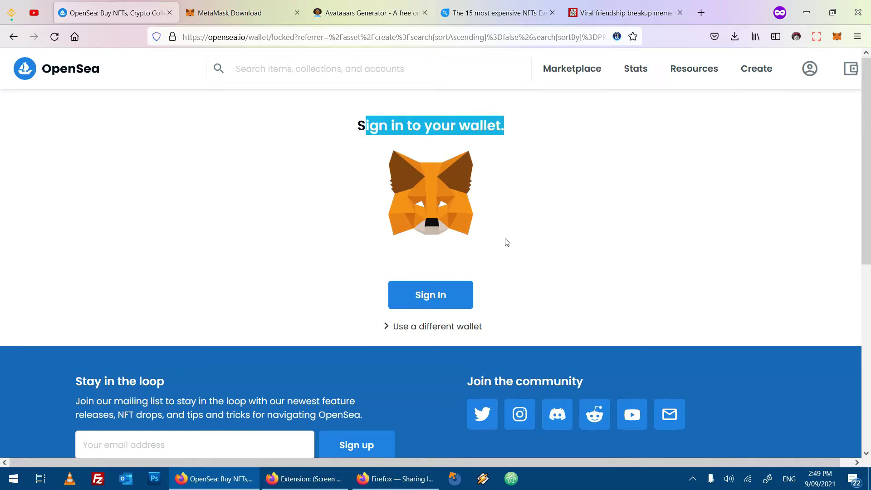
click(570, 194)
click(449, 307)
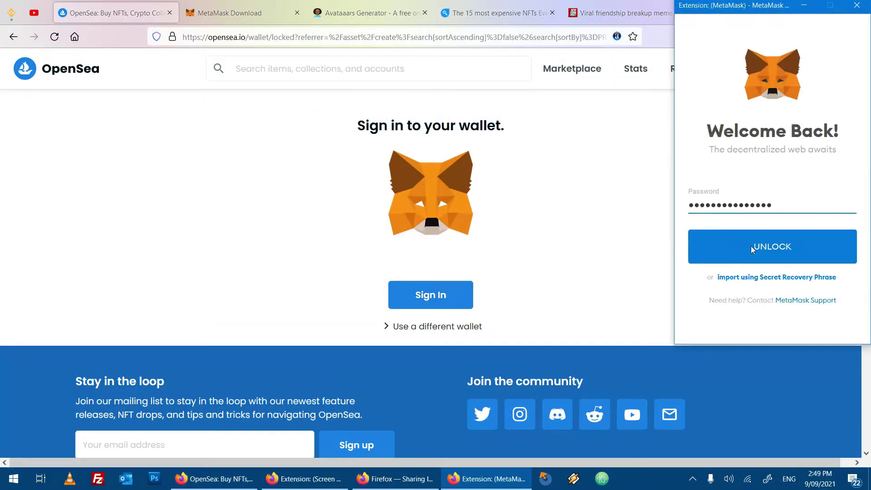
click(766, 249)
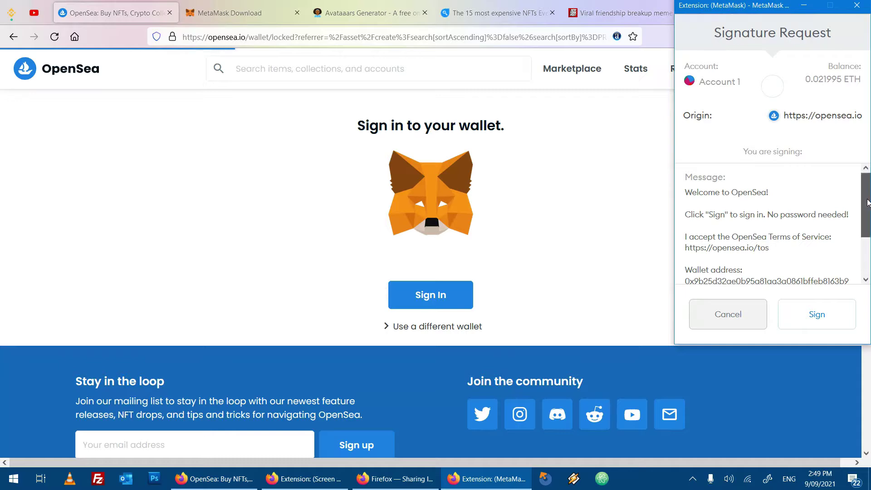
- Review the terms and wallet address in the OpenSea signature request and sign it
drag(864, 213, 865, 249)
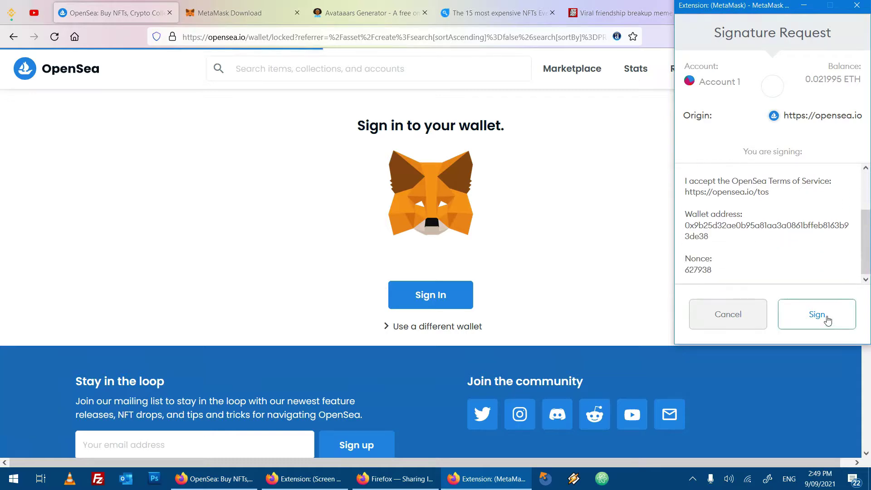
click(824, 317)
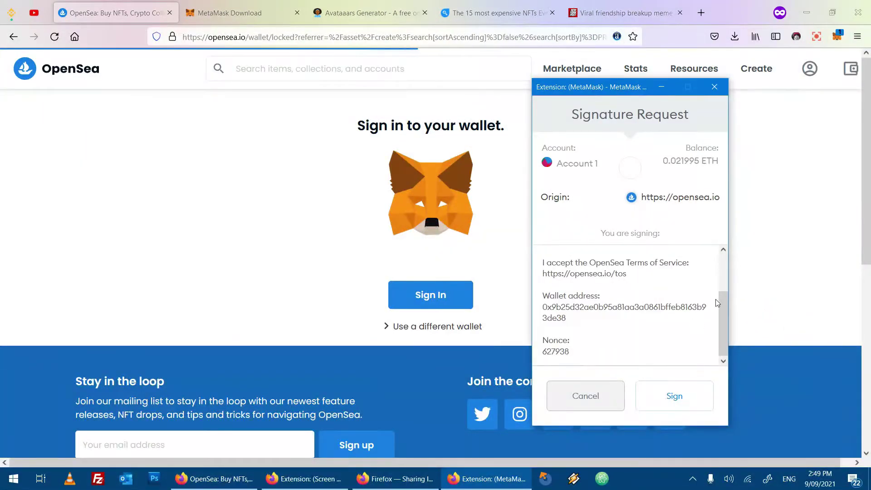
scroll(705, 297, up, 2)
scroll(705, 300, down, 2)
scroll(707, 301, up, 2)
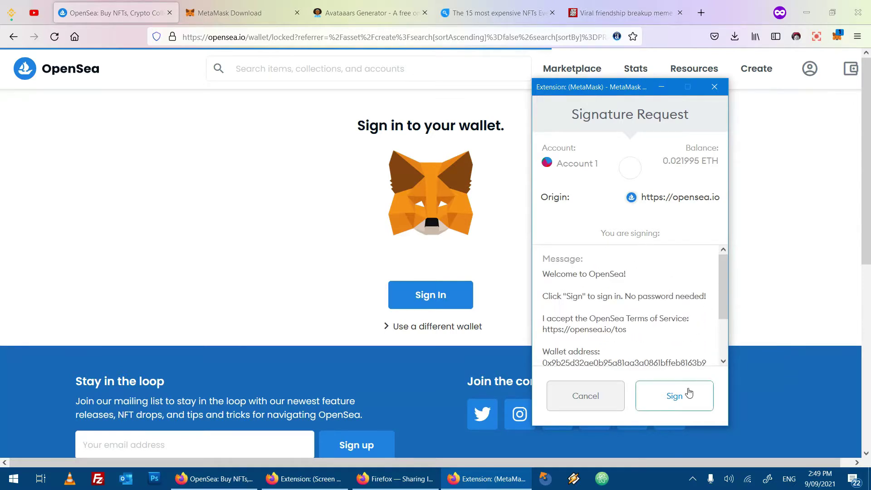
drag(635, 337, 704, 353)
scroll(690, 335, down, 2)
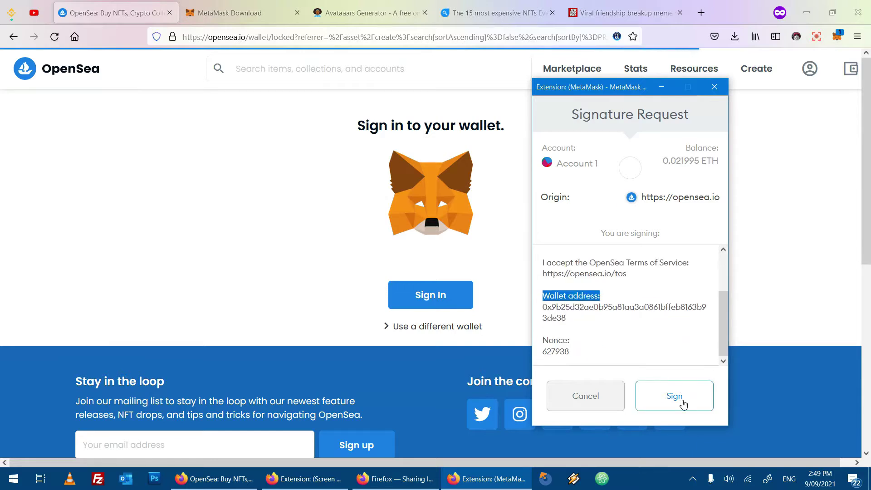
click(683, 401)
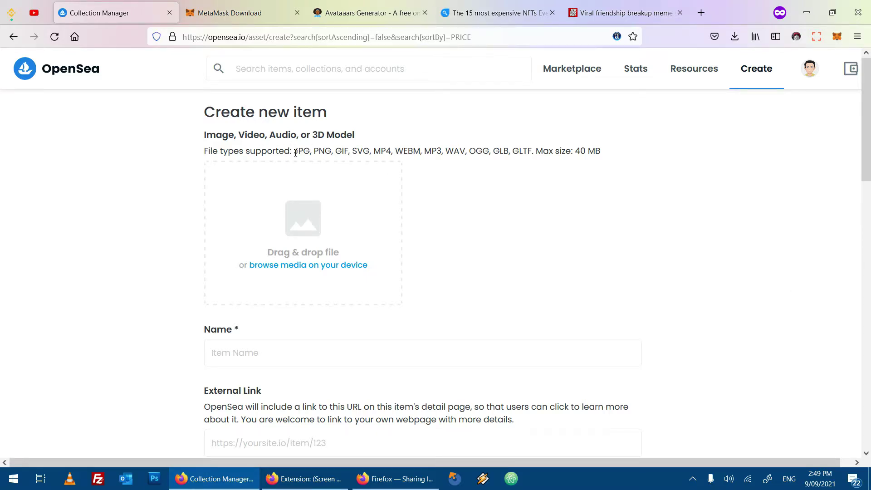
- Examine the supported file types and maximum file size for a new item
drag(295, 153, 603, 153)
click(435, 155)
drag(424, 153, 441, 153)
mouse_move(296, 152)
mouse_down()
mouse_move(345, 152)
mouse_move(299, 153)
mouse_up()
click(348, 152)
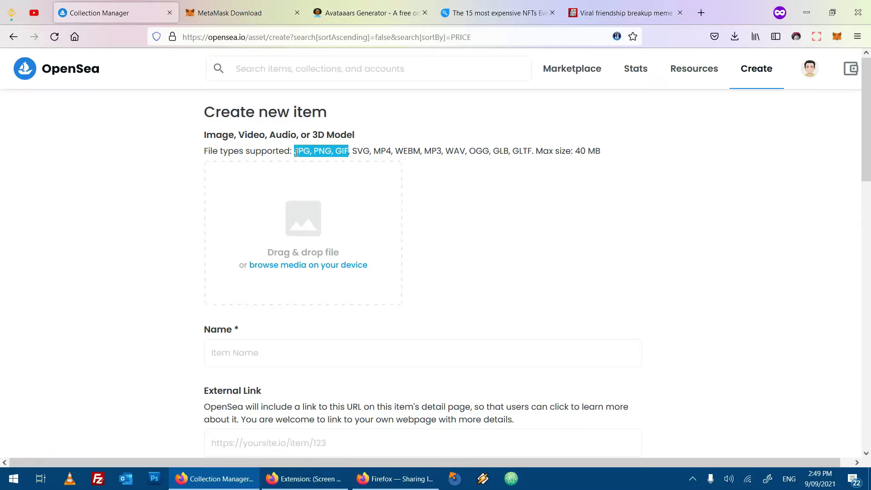
click(459, 161)
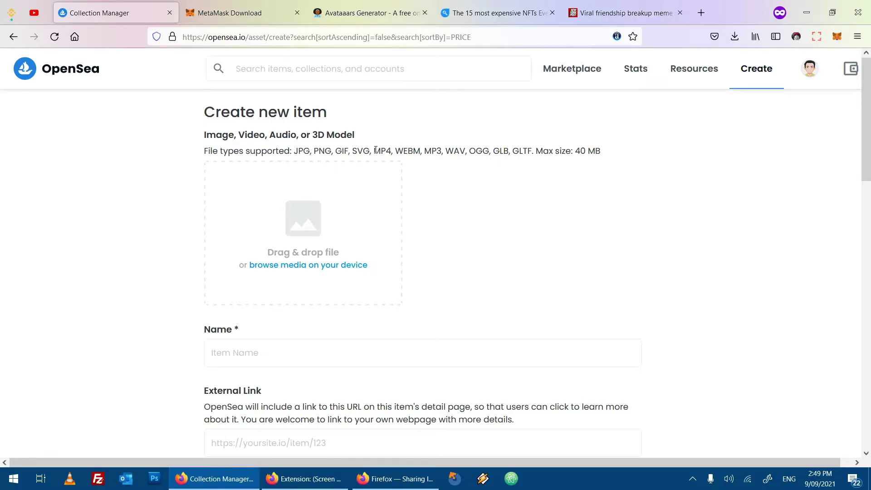
drag(375, 151, 424, 151)
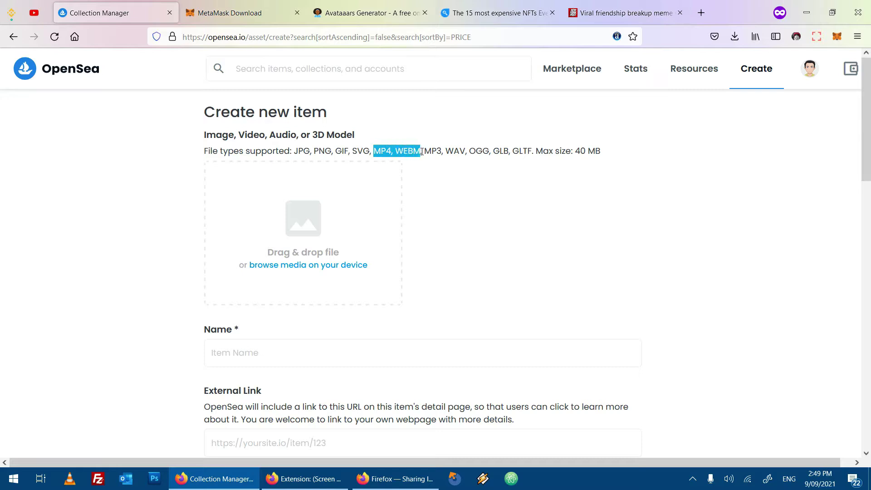
click(551, 237)
drag(623, 156, 261, 151)
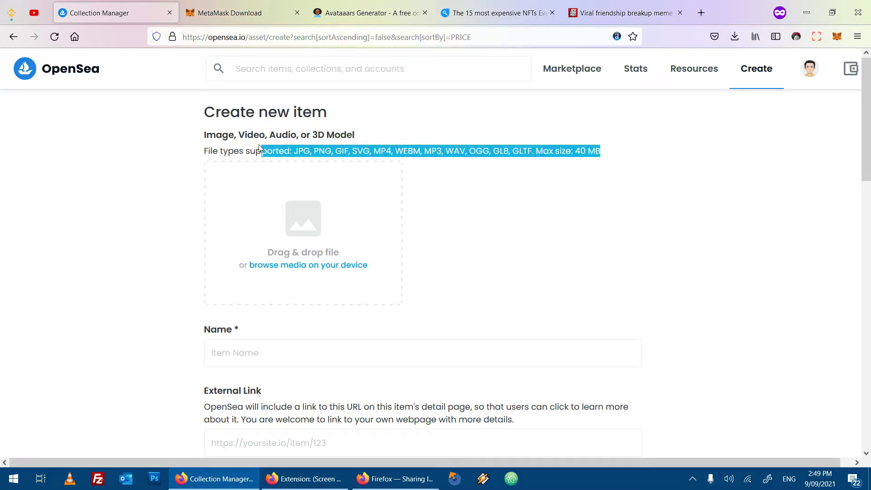
click(675, 227)
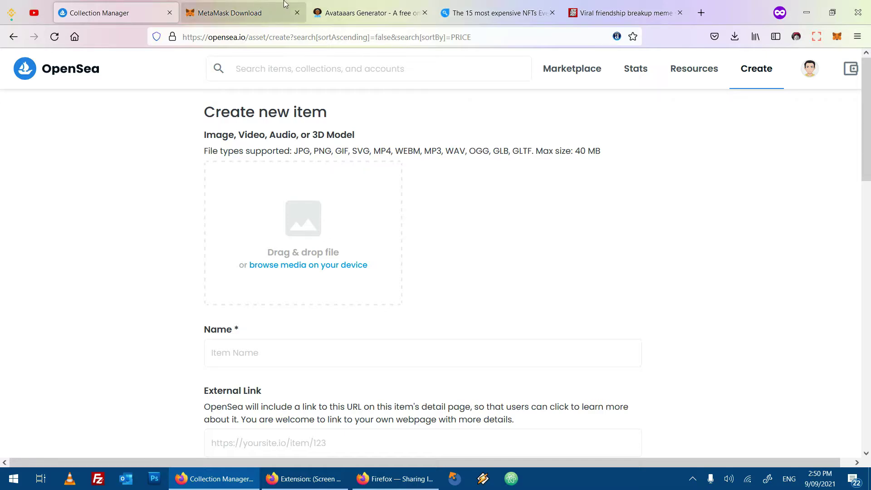
- Switch to the Avataaars Generator page and examine its current avatar
click(335, 12)
scroll(789, 208, up, 10)
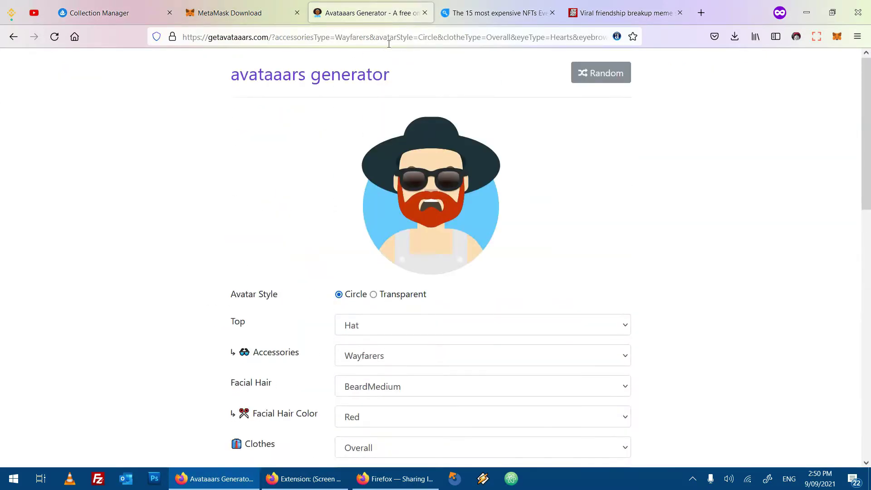
double_click(272, 69)
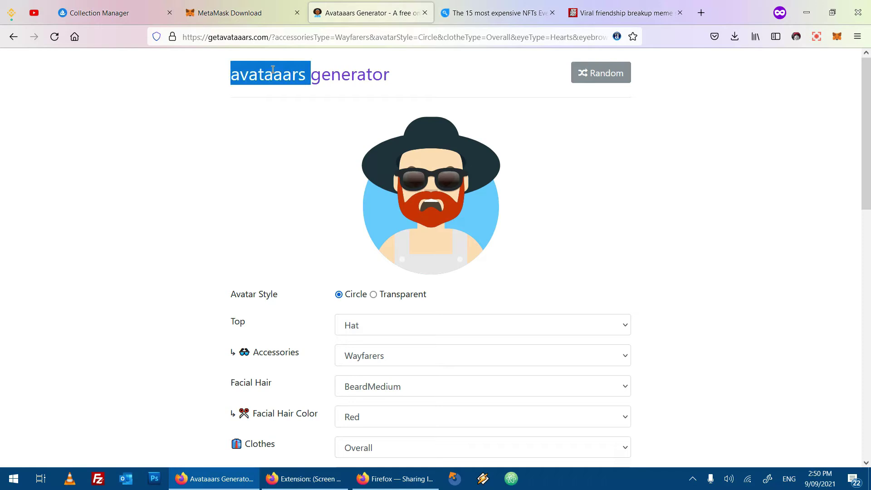
double_click(383, 78)
click(598, 125)
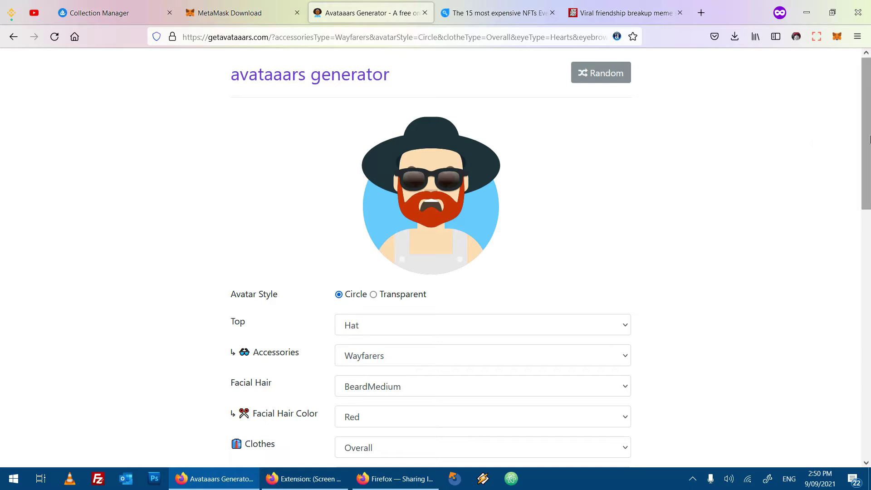
- Randomize the avatar repeatedly to get one with LongHairCurvy, Kurt glasses and a blonde BeardLight
click(587, 72)
click(602, 72)
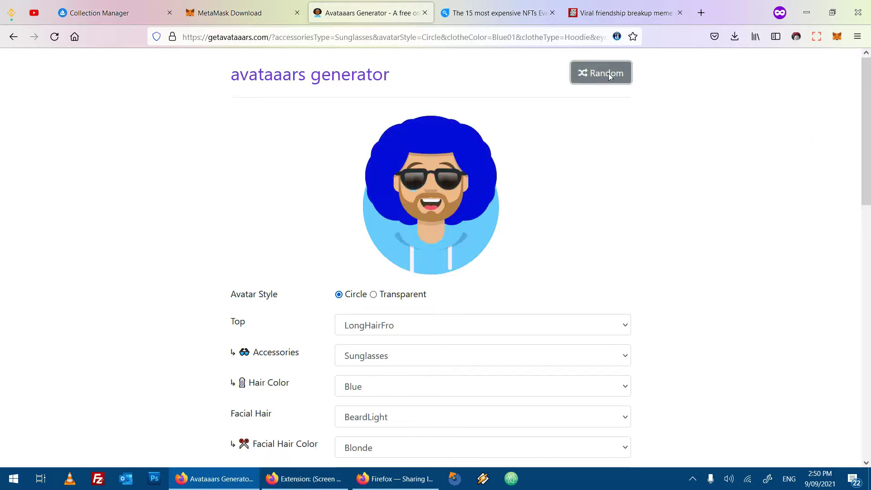
click(608, 73)
click(608, 72)
click(608, 72)
click(608, 72)
click(609, 73)
click(608, 72)
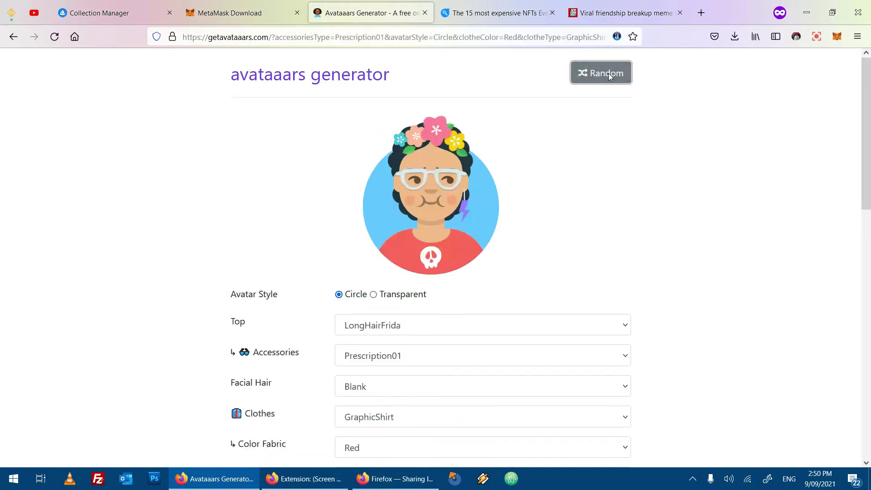
click(608, 72)
click(608, 73)
click(608, 73)
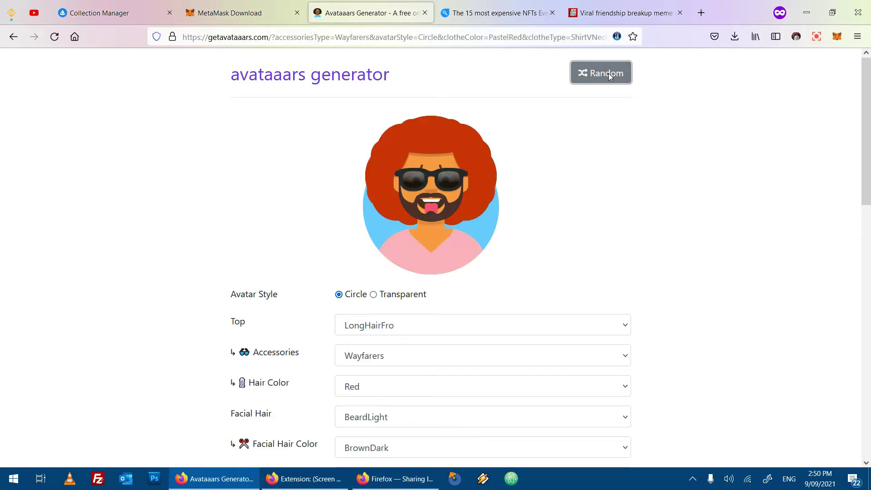
click(608, 72)
click(609, 73)
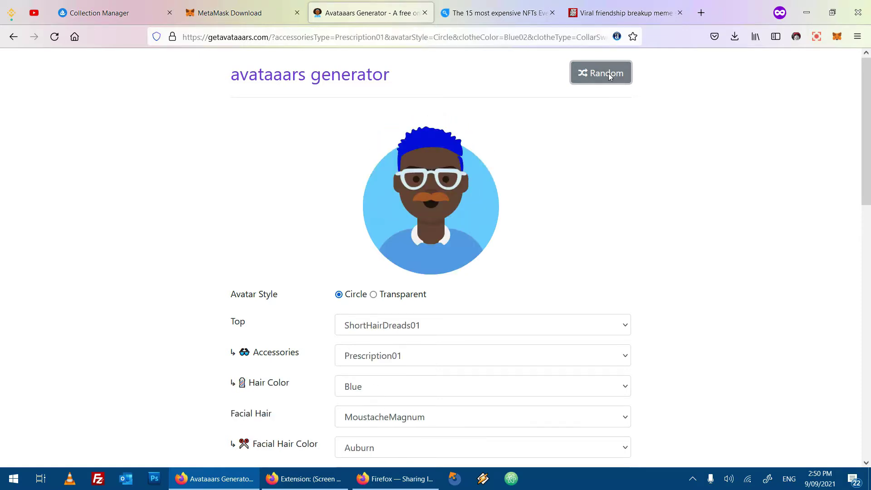
click(608, 73)
click(608, 72)
click(608, 72)
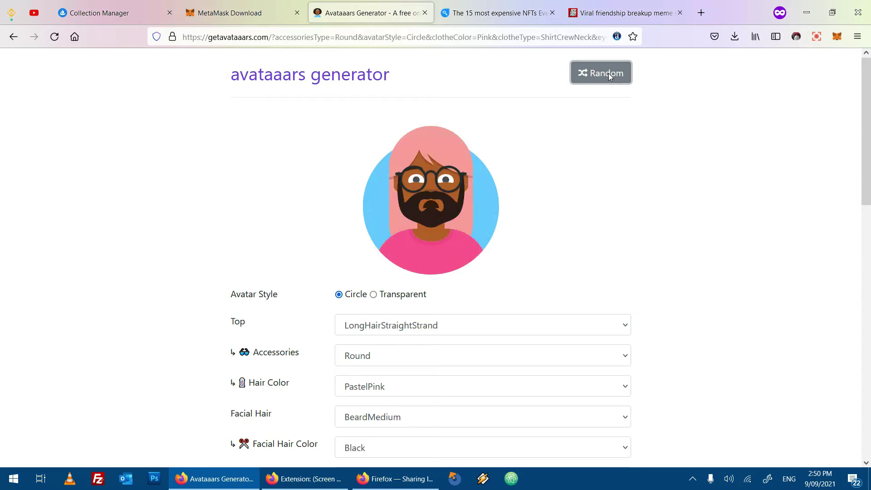
click(608, 73)
click(605, 83)
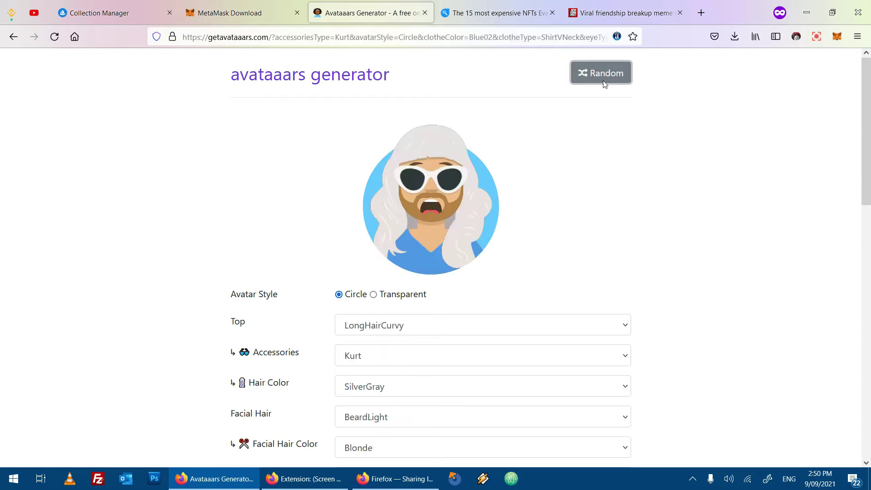
click(493, 195)
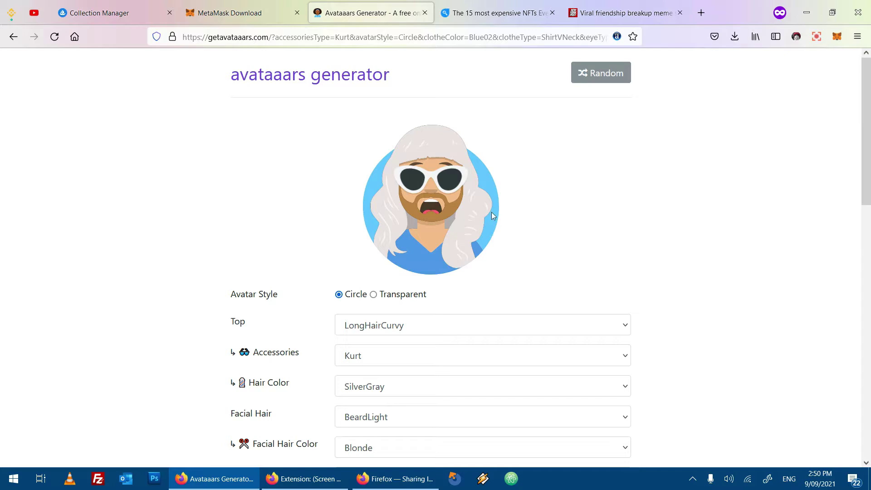
- Set the avatar's top to Hat, accessories to Sunglasses, facial hair to brown MoustacheMagnum, and clothes to a Pink GraphicShirt
click(415, 363)
click(421, 318)
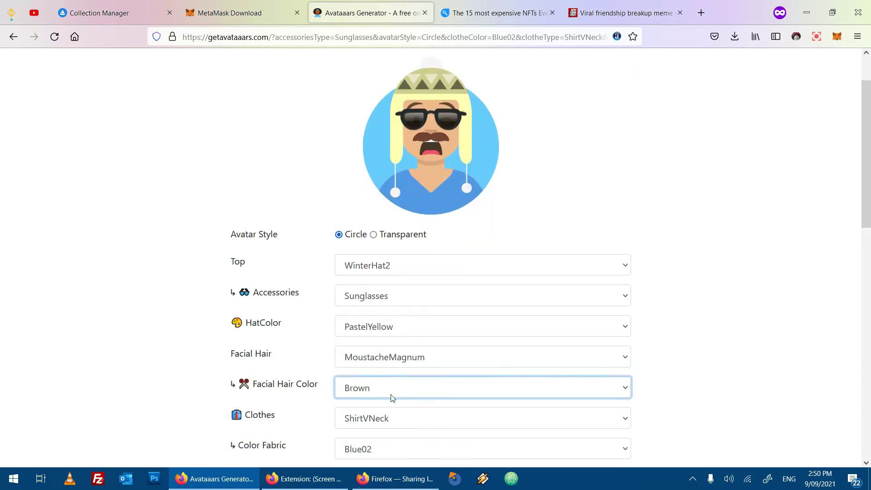
click(379, 447)
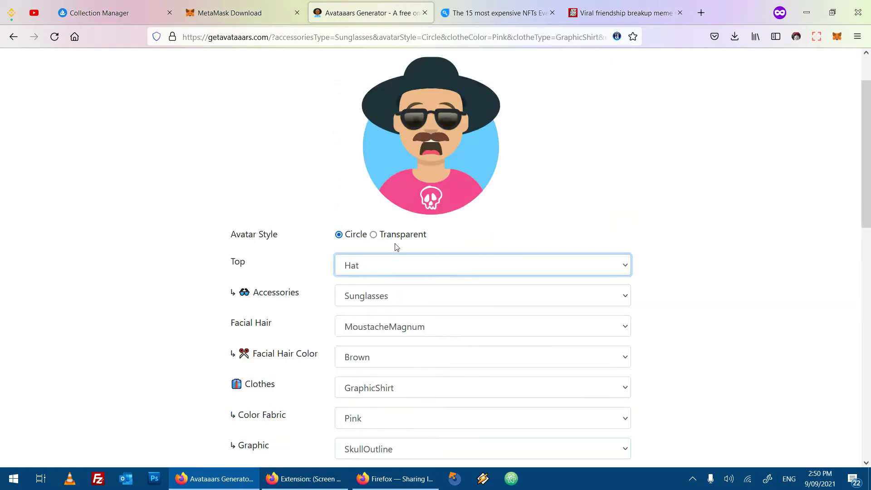
- Change the avatar's facial hair to BeardLight
click(415, 326)
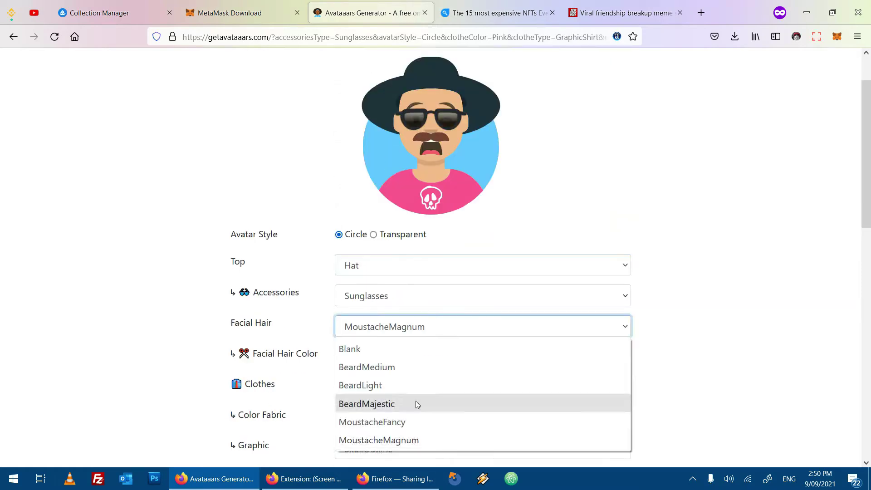
click(415, 402)
key(Up)
scroll(447, 189, up, 2)
click(353, 203)
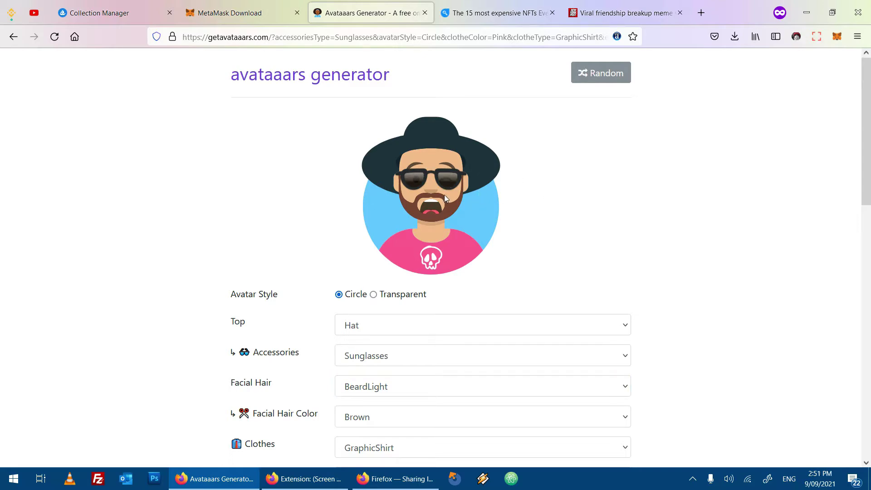
- Download the finished avatar as a PNG image
drag(869, 125, 868, 244)
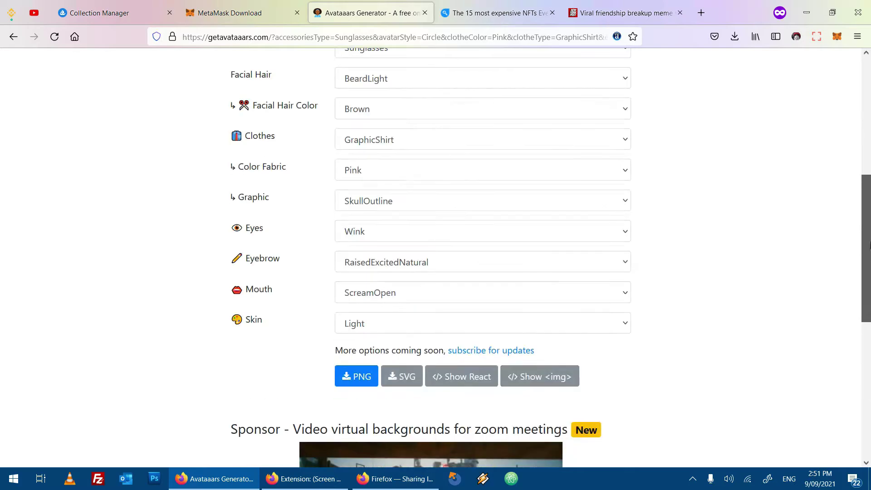
click(360, 378)
click(776, 437)
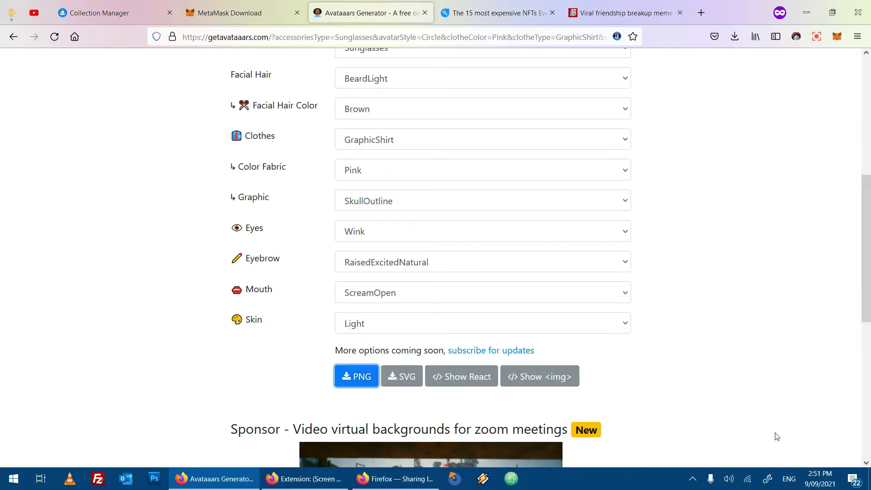
click(273, 172)
- Return to the OpenSea item creation page and upload avataaars.png from Downloads as the new item's media
click(121, 7)
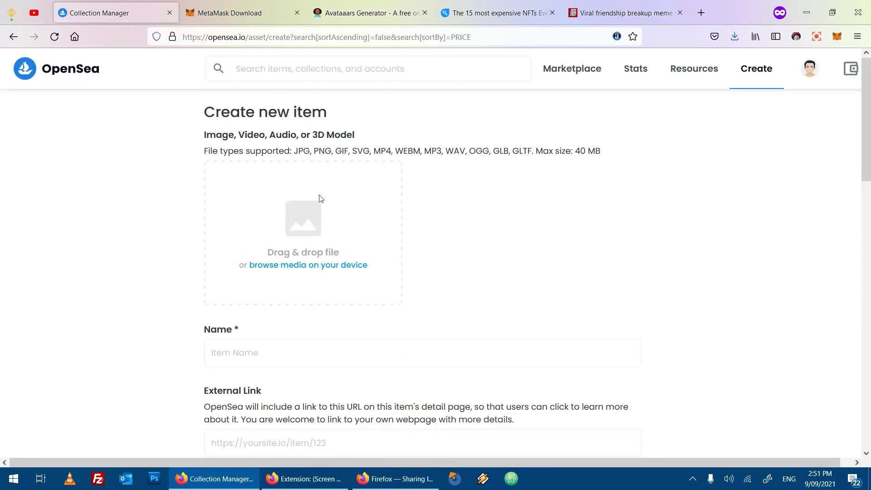
click(320, 198)
drag(186, 16, 551, 225)
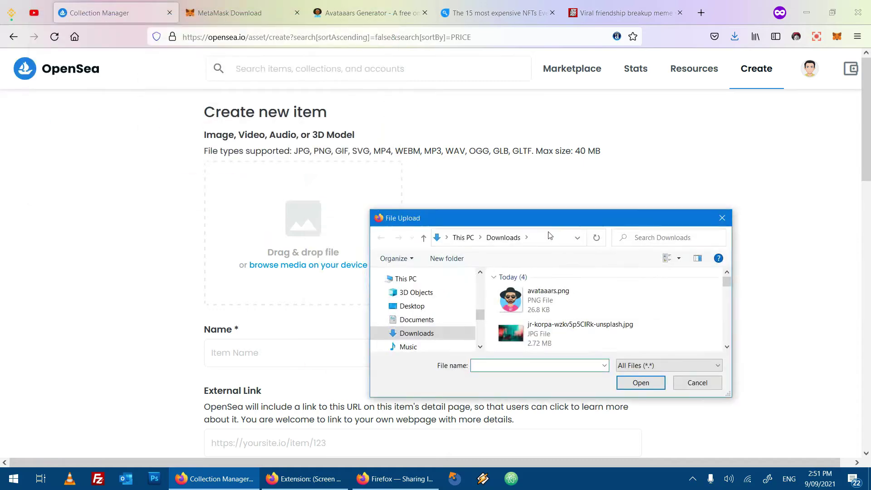
click(530, 304)
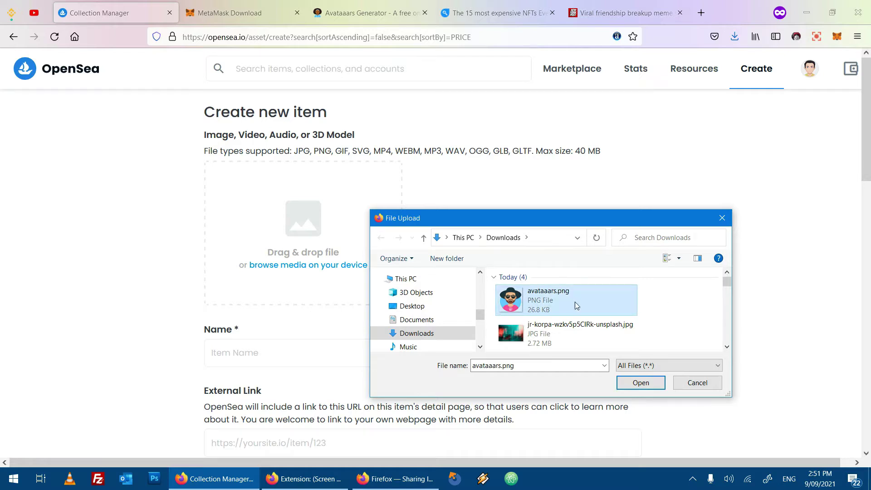
click(641, 385)
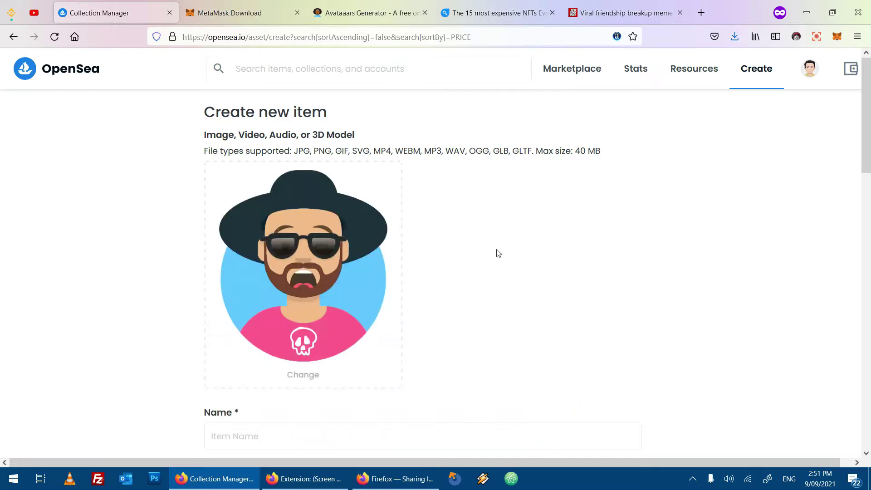
drag(601, 151, 225, 146)
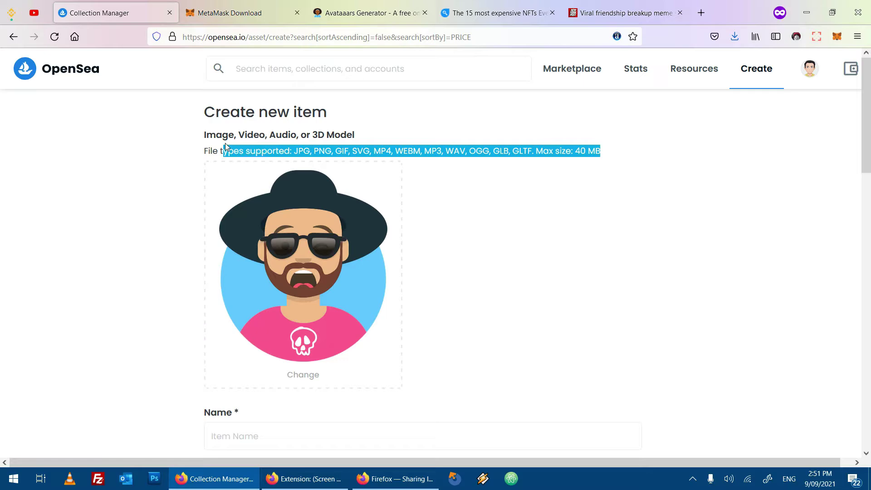
click(433, 221)
- Name the new item "Guy in Pink - Stranger"
scroll(475, 255, down, 2)
scroll(499, 243, down, 2)
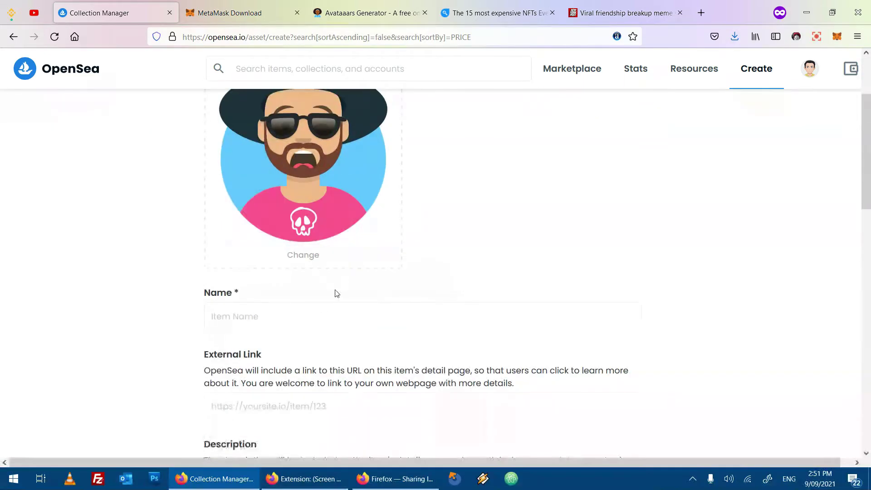
click(323, 309)
scroll(459, 304, up, 2)
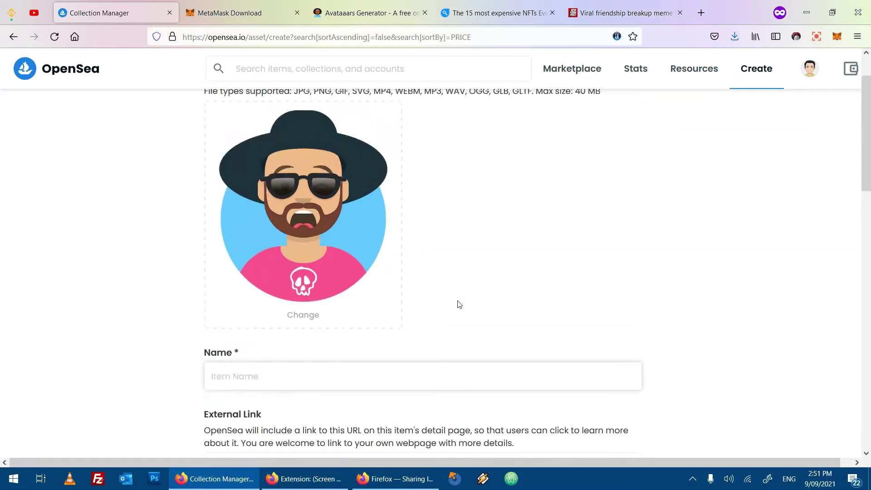
text(Guy in Pink - Stranger)
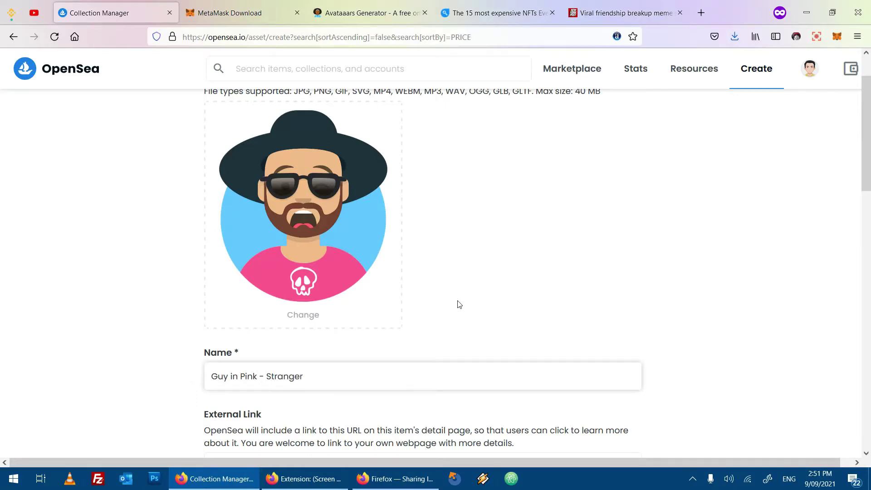
- Review the new item's image, name and External Link field in the creation form
scroll(459, 304, up, 2)
scroll(458, 304, down, 2)
drag(304, 376, 195, 363)
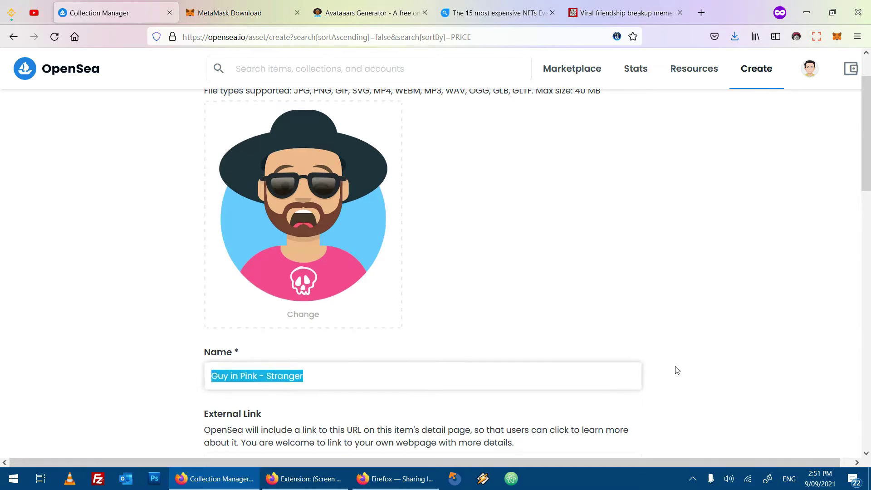
scroll(675, 369, down, 4)
drag(207, 247, 205, 243)
click(310, 285)
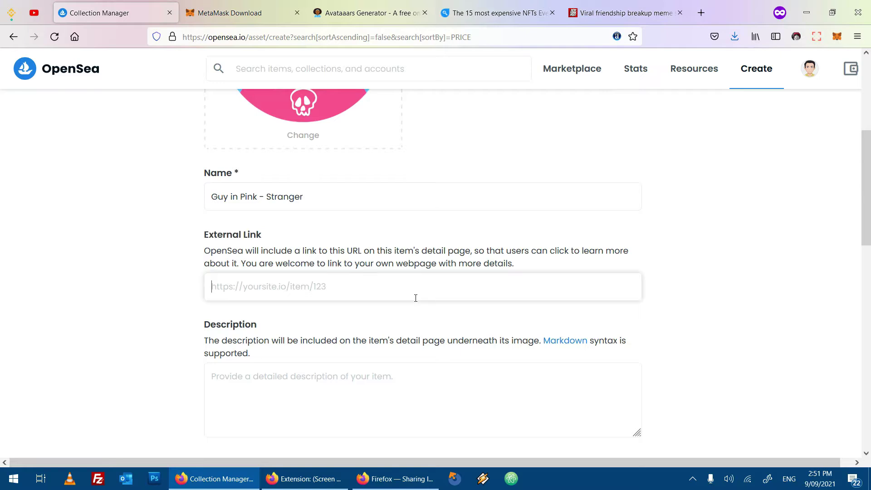
scroll(323, 206, up, 3)
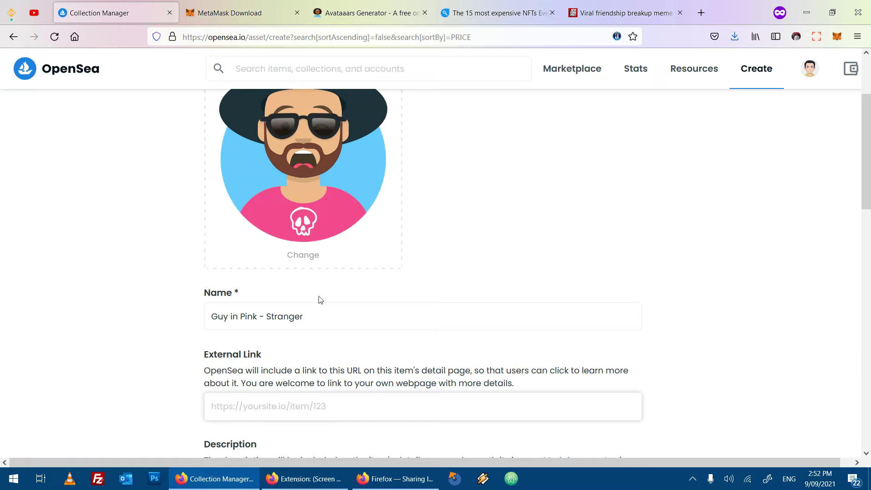
scroll(499, 311, down, 3)
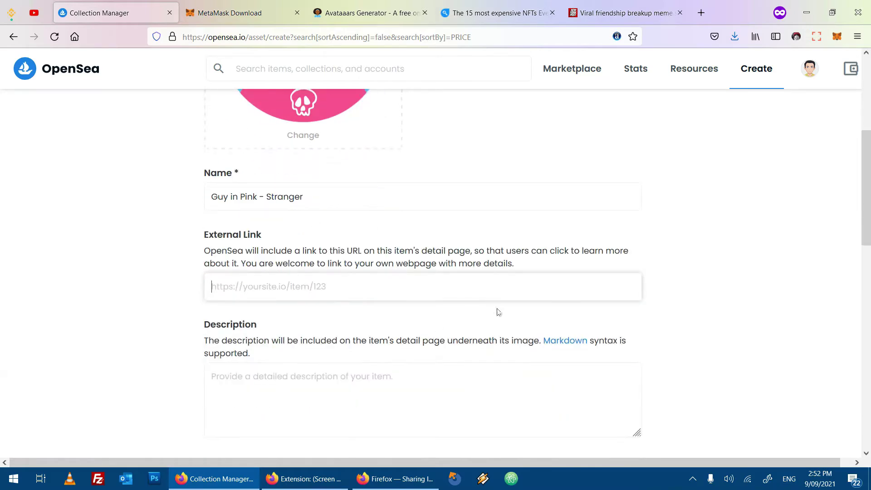
- Enter "This is one of my art pieces." as the item's description
scroll(454, 255, down, 3)
click(513, 282)
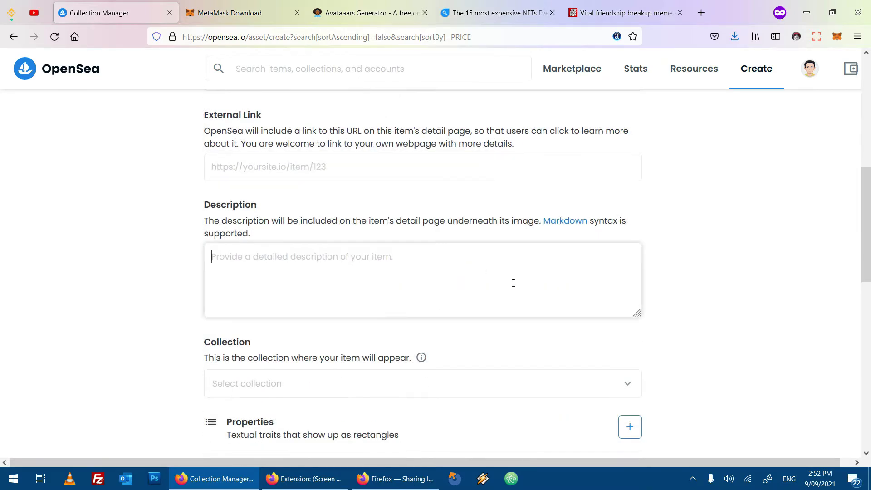
scroll(520, 286, up, 3)
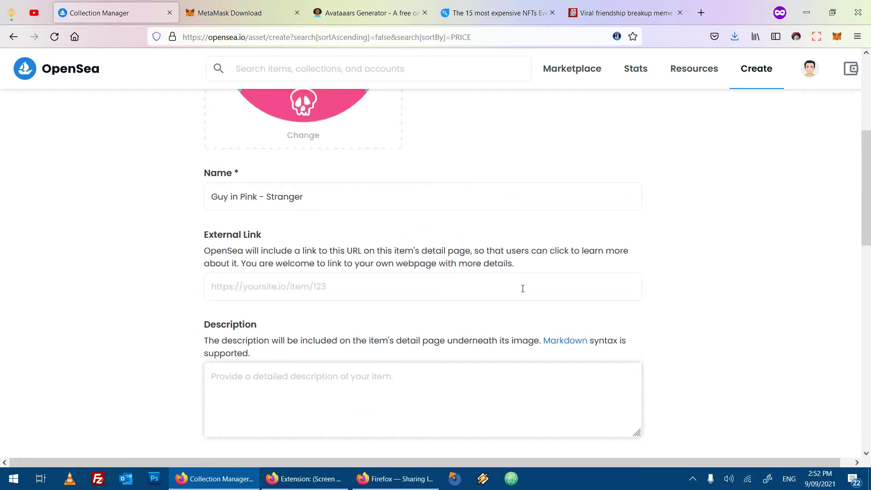
text(T)
key(BackSpace)
key(BackSpace)
key(BackSpace)
key(BackSpace)
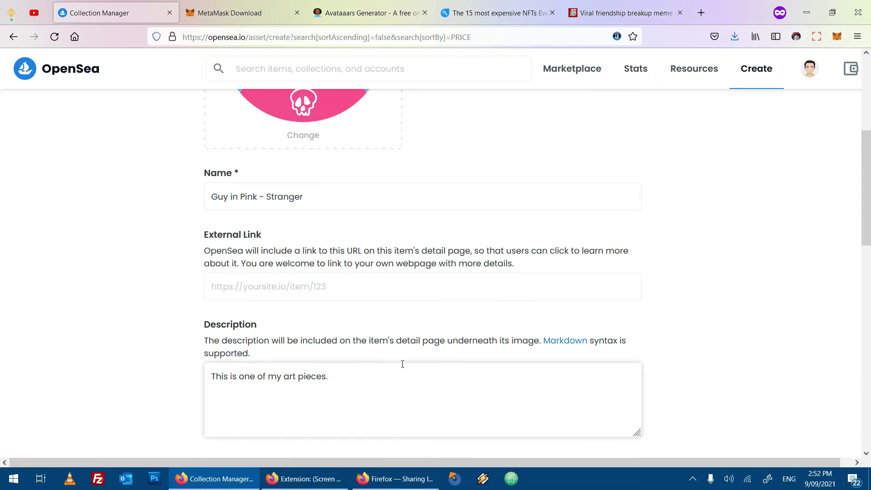
- Extend the description to read "This is one of my art pieces with unique style."
key(BackSpace)
text(with unique)
text( tyle)
key(BackSpace)
key(BackSpace)
key(BackSpace)
text(s)
key(BackSpace)
key(BackSpace)
text(styles.)
scroll(441, 314, down, 3)
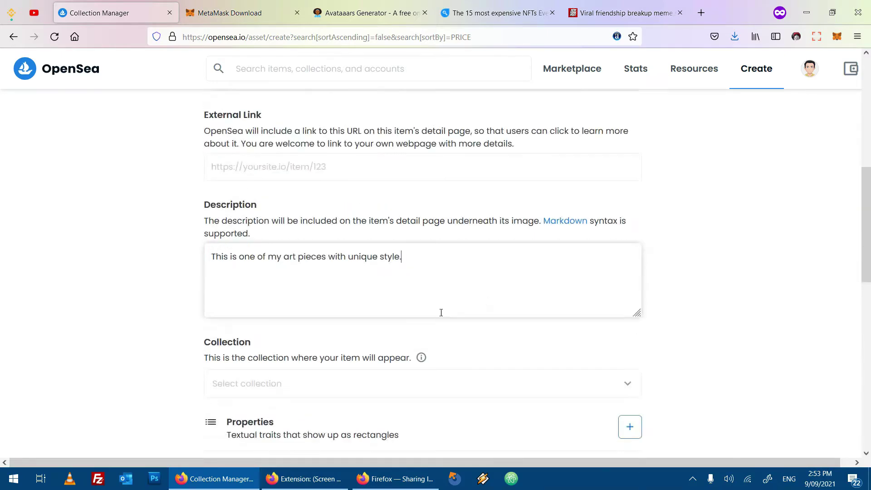
key(ctrl+a)
scroll(508, 263, down, 3)
click(721, 241)
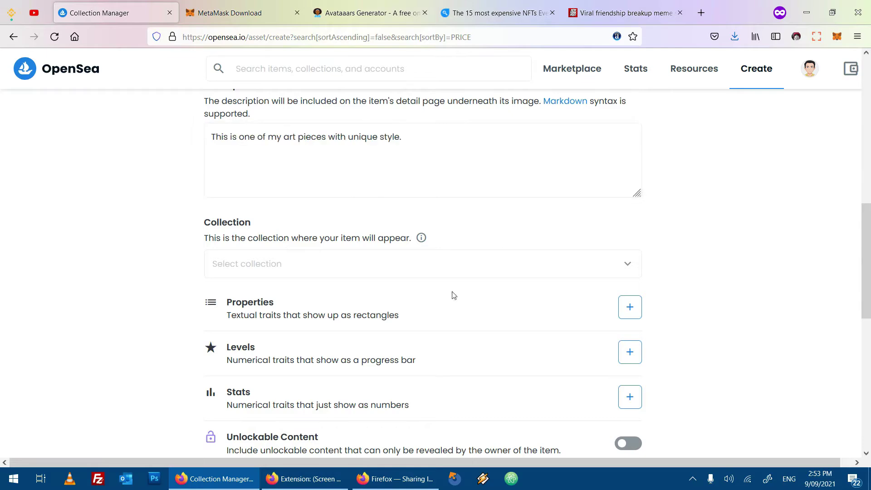
- Start adding properties to the item, with the first of type Character and name Male
scroll(558, 305, down, 2)
drag(375, 255, 236, 255)
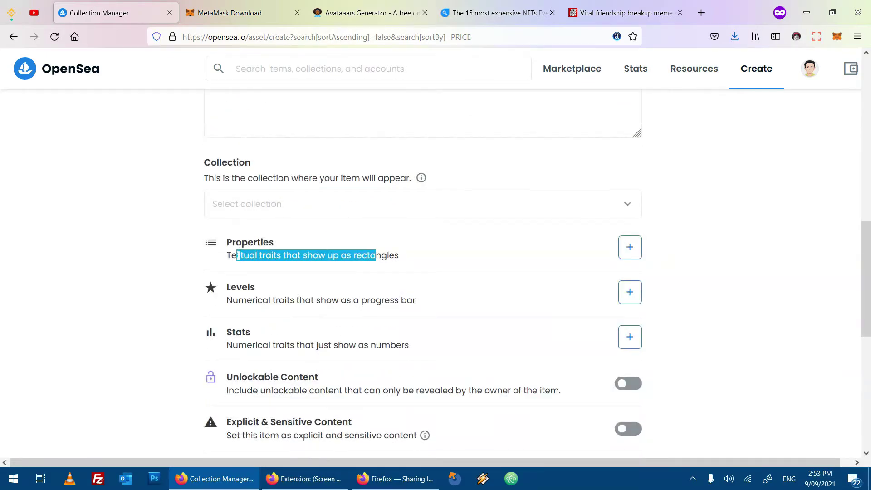
click(628, 248)
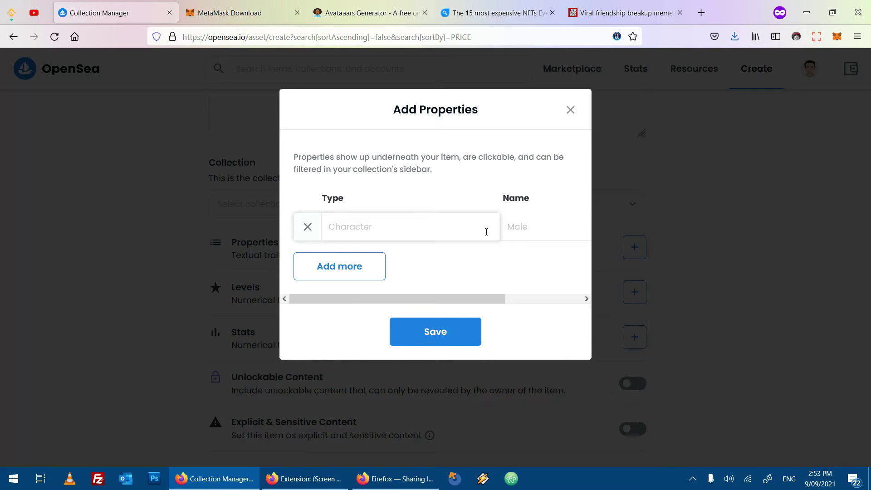
text(Character)
key(Tab)
text(Male)
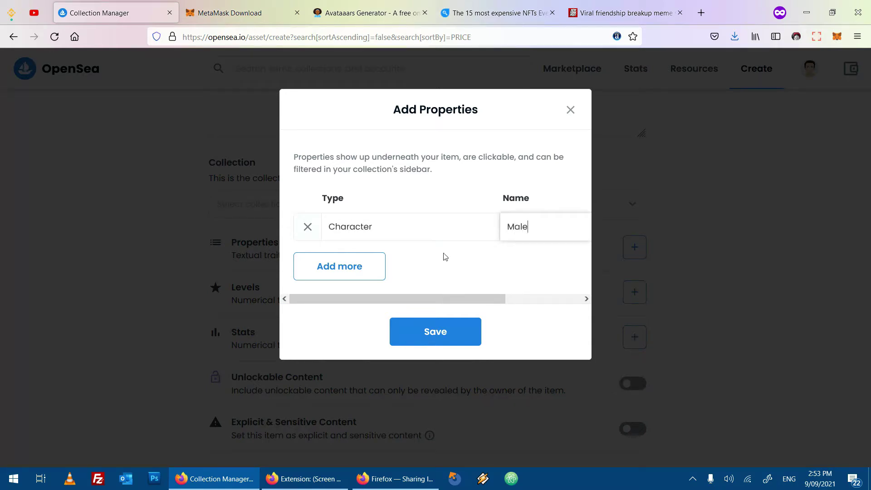
- Add a second property of type Shirt with the name Pink
click(364, 263)
click(399, 262)
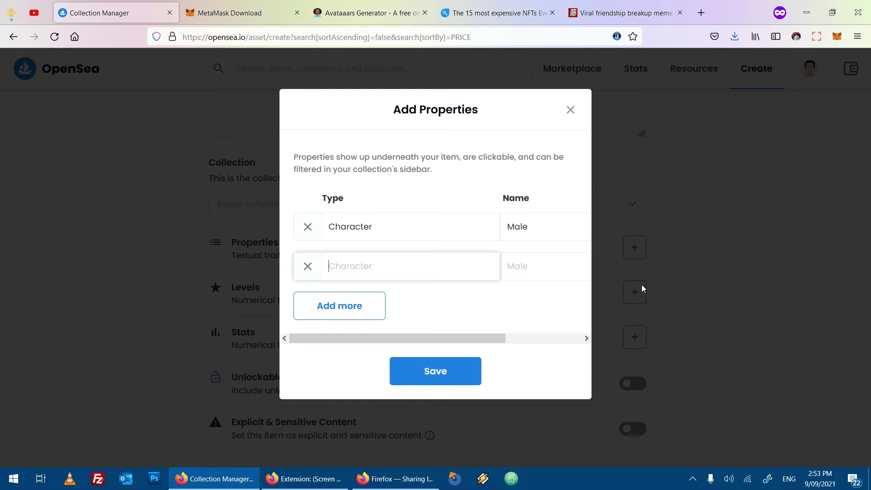
text(Shirt)
key(Tab)
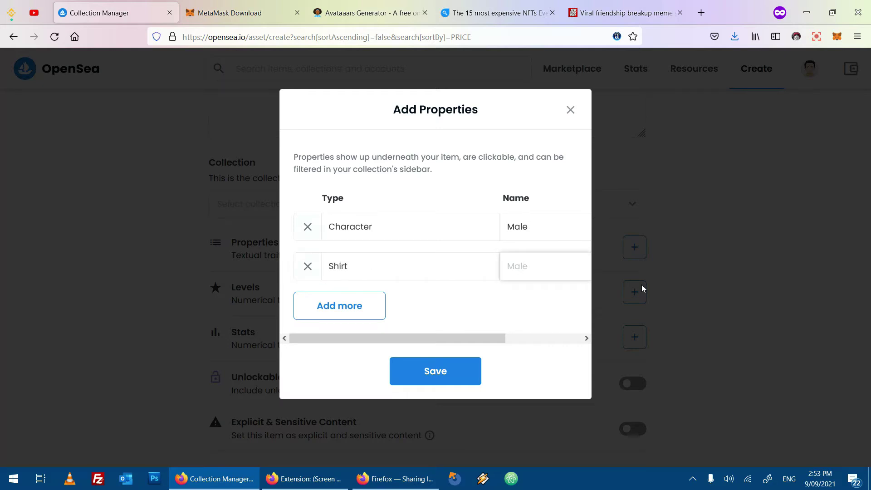
text(Pink)
- Add a third property of type Wearable with the name Hat and save the properties
click(370, 309)
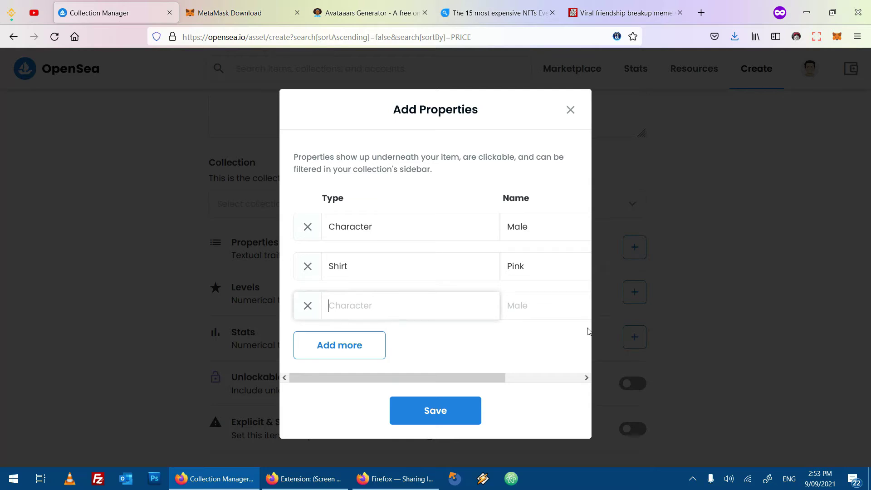
text(H)
key(BackSpace)
text(Wearable)
key(Tab)
text(Ha)
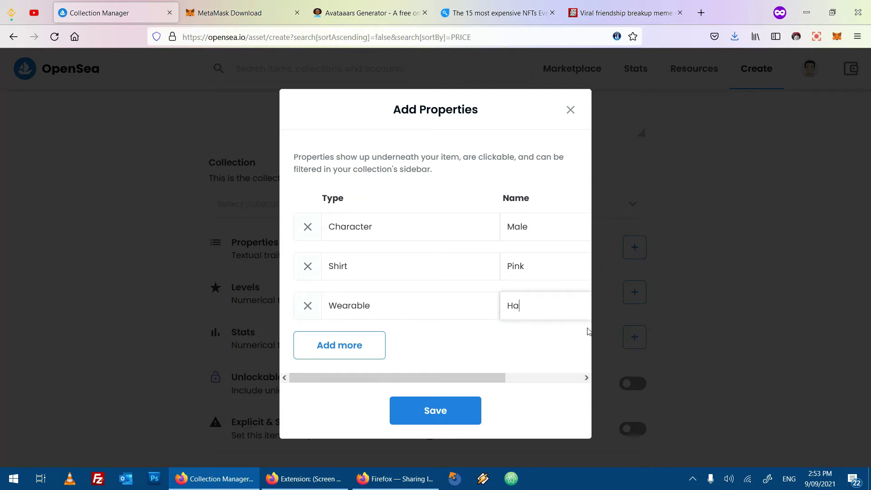
click(454, 410)
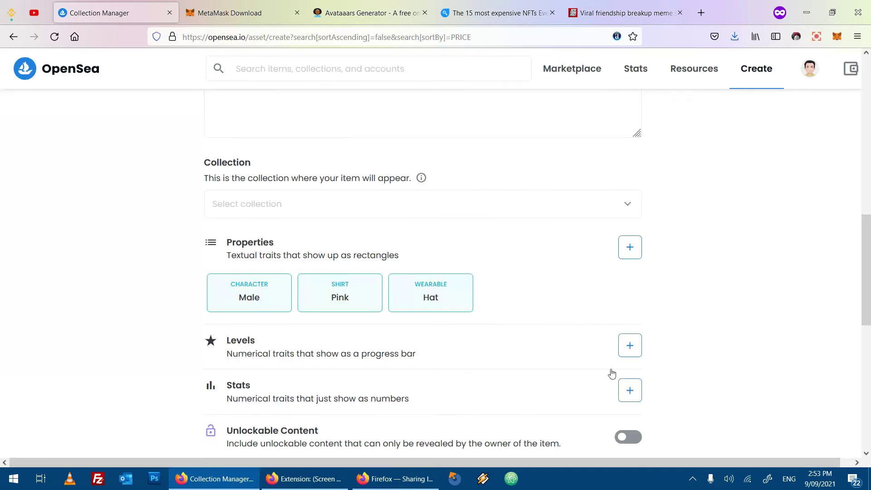
- Review the item's properties and the remaining Levels, Stats, content, Supply, Blockchain and metadata settings
drag(526, 298, 199, 258)
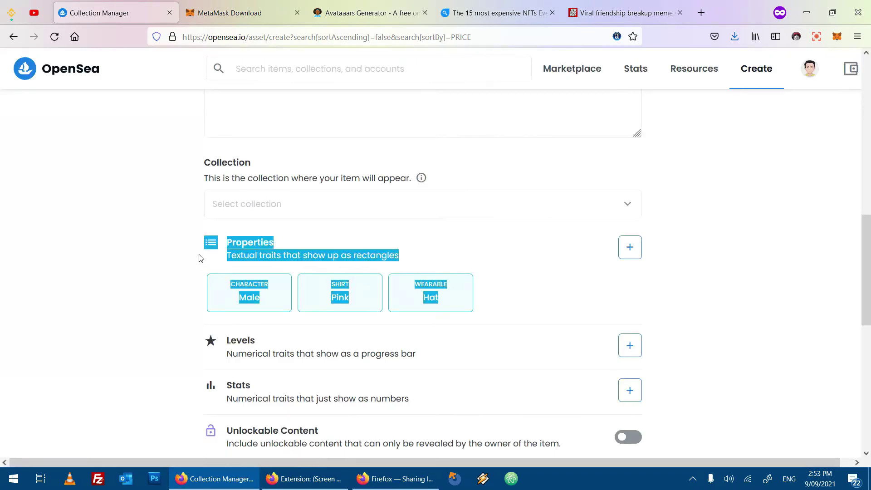
scroll(610, 259, down, 3)
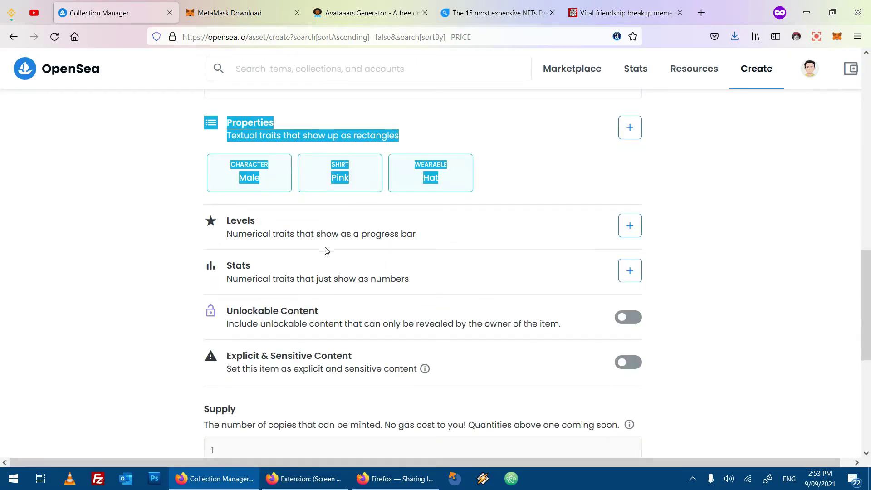
drag(426, 245, 720, 265)
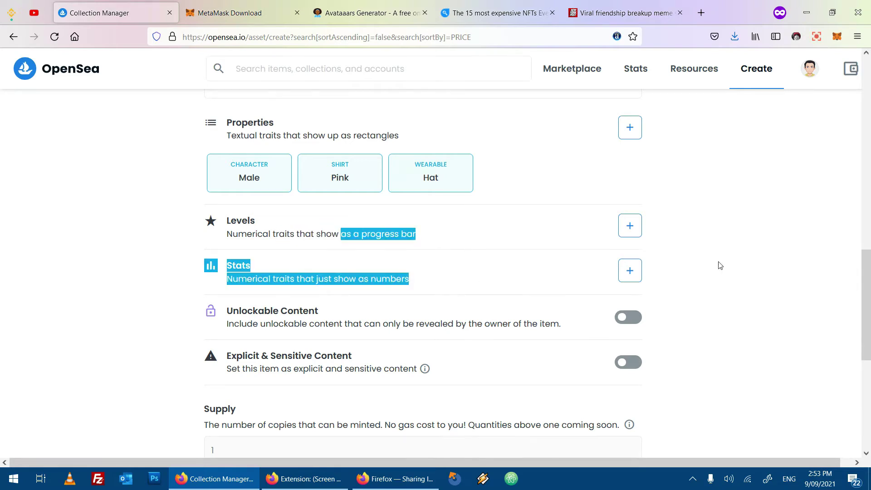
scroll(720, 265, down, 3)
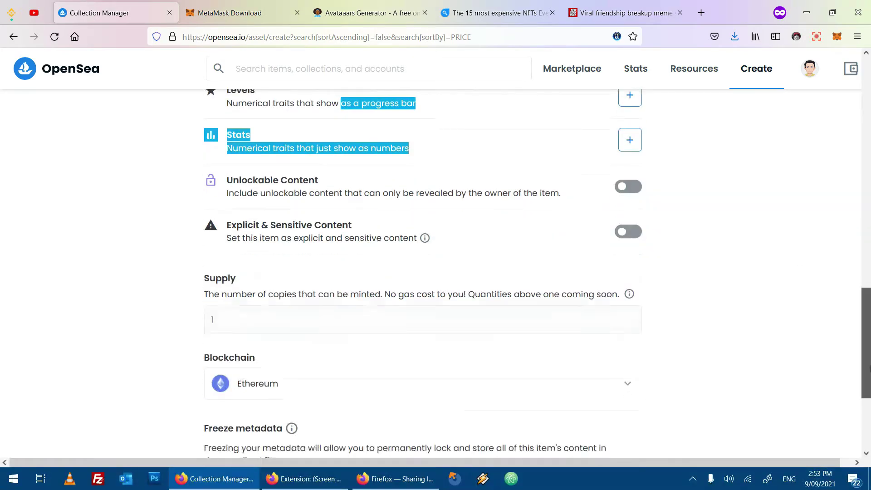
scroll(869, 368, down, 3)
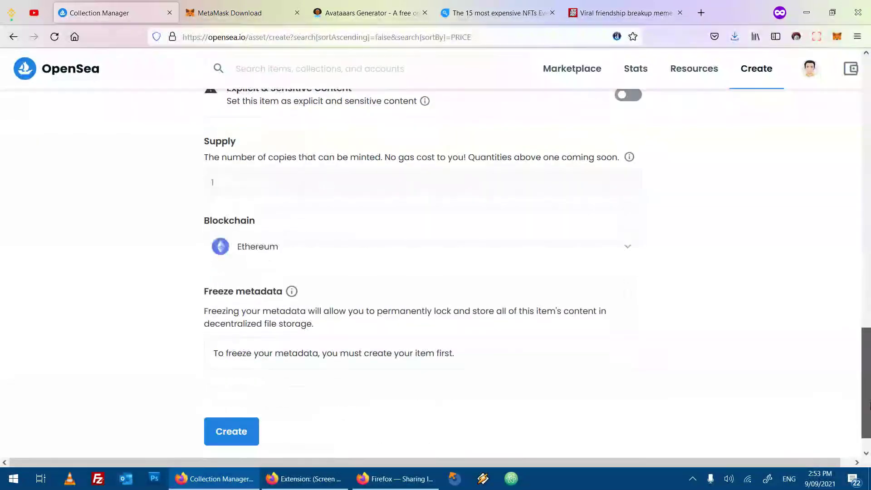
click(615, 261)
click(714, 249)
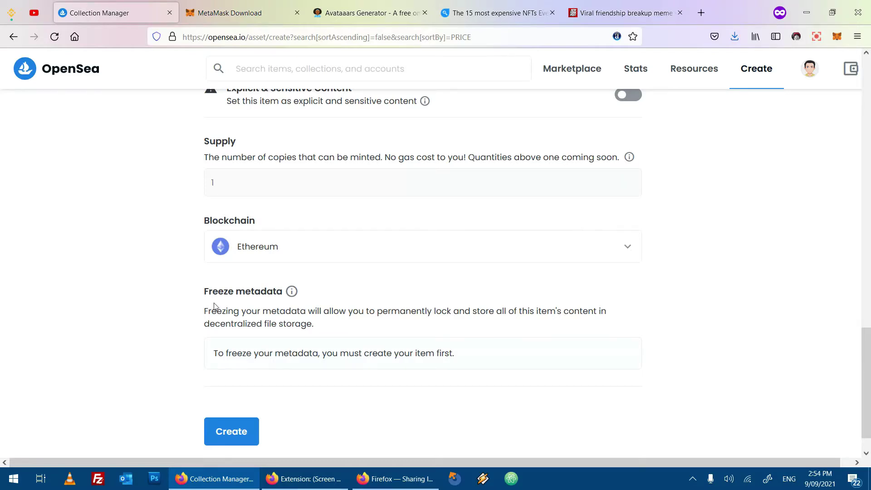
- Create the item on OpenSea and switch to the MetaMask download page
scroll(214, 306, down, 1)
click(236, 398)
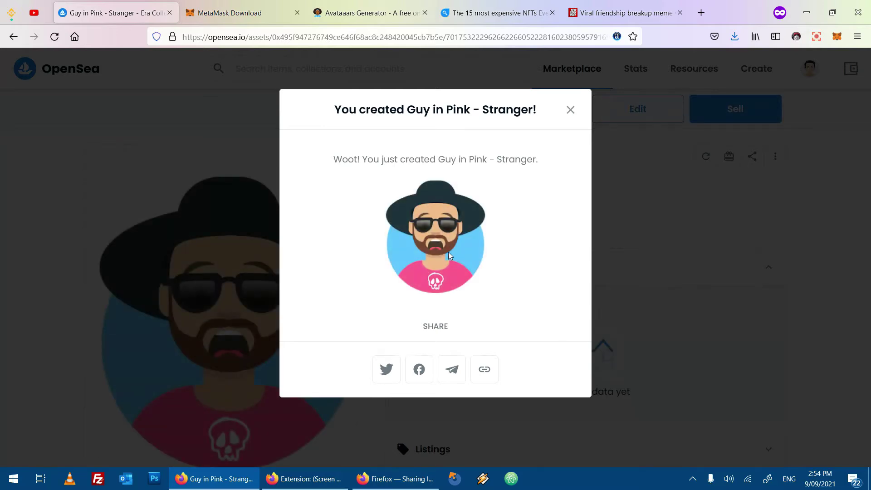
click(252, 5)
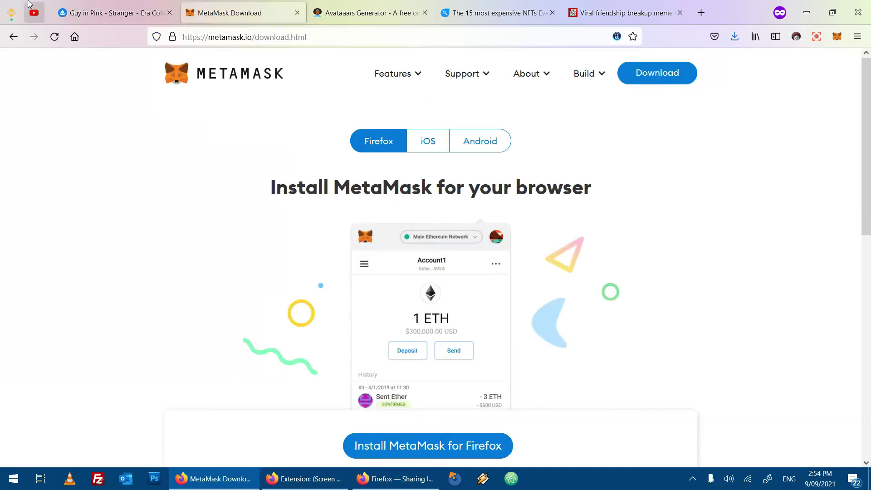
- Return to the new OpenSea item, check the MetaMask wallet, and dismiss the creation confirmation
click(142, 4)
click(835, 37)
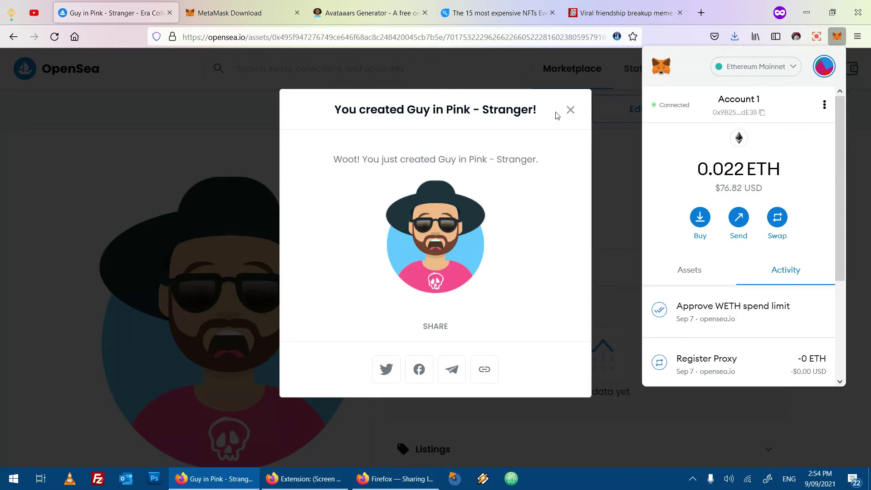
click(570, 110)
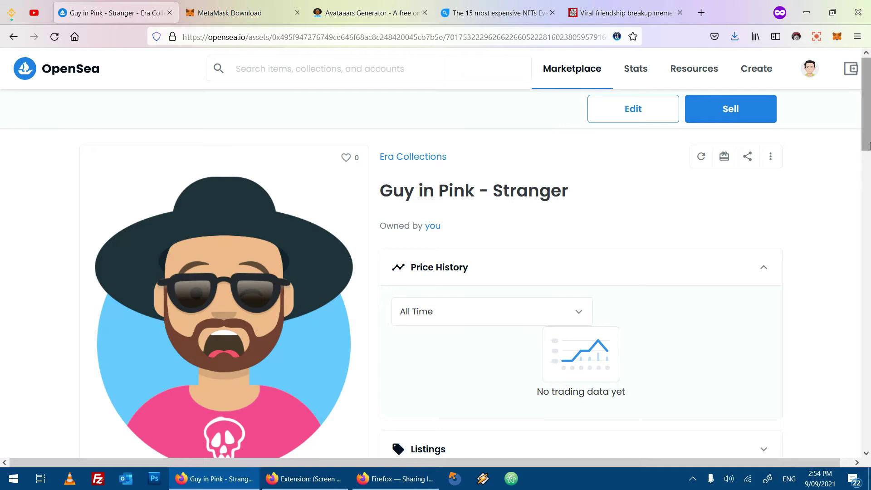
- Examine the item's title, description, properties, blockchain details and trading history on its page
mouse_move(866, 111)
mouse_down()
mouse_move(869, 356)
mouse_move(864, 99)
mouse_up()
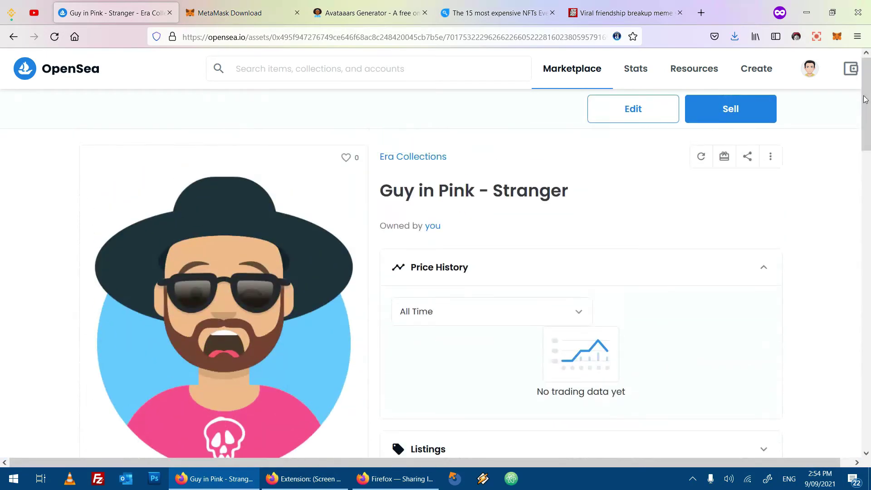
drag(623, 178, 402, 190)
click(454, 214)
drag(867, 126, 868, 213)
click(342, 268)
scroll(361, 290, down, 4)
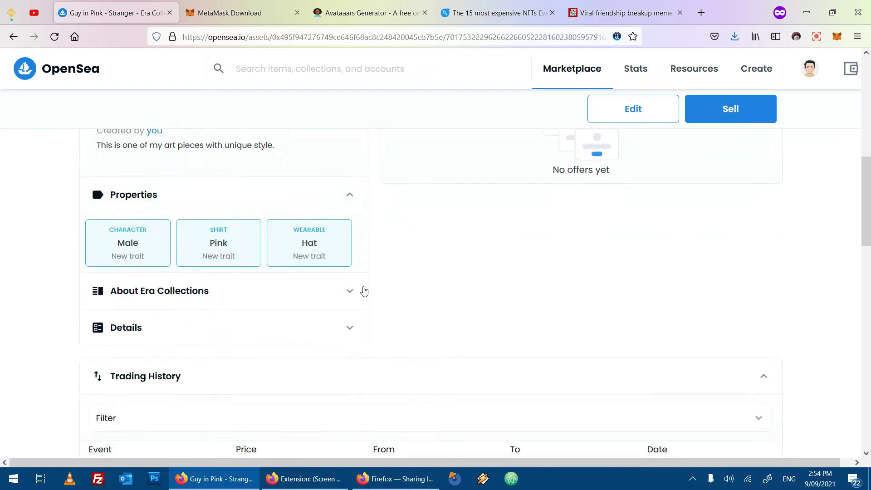
click(359, 209)
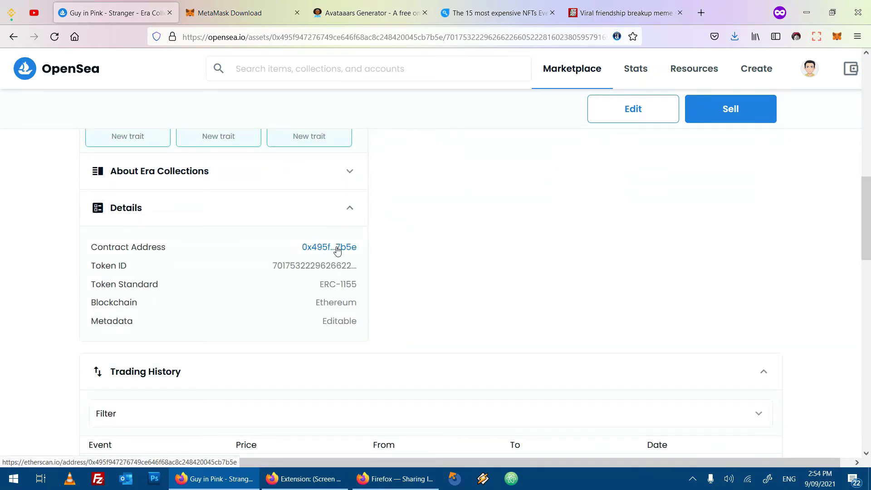
click(317, 263)
scroll(598, 268, down, 4)
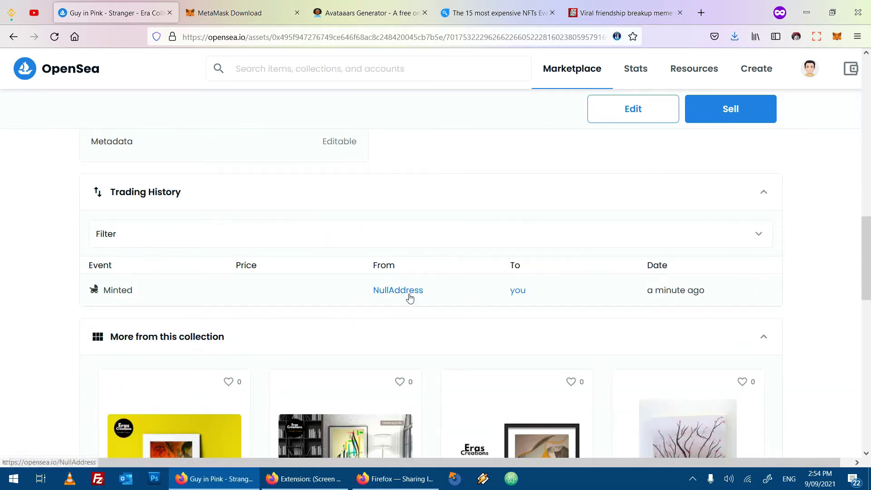
scroll(518, 293, up, 4)
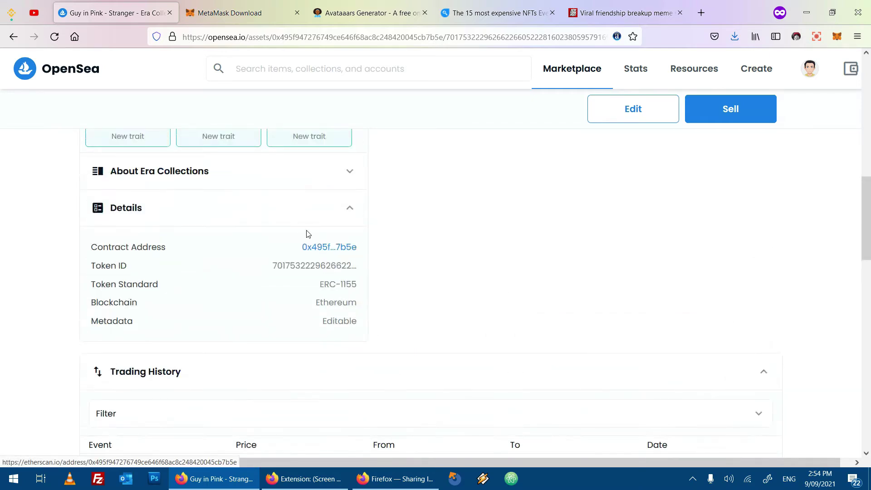
- Open the item's contract address on Etherscan in a separate tab and inspect the address in the URL
right_click(323, 248)
click(360, 254)
key(ctrl+Tab)
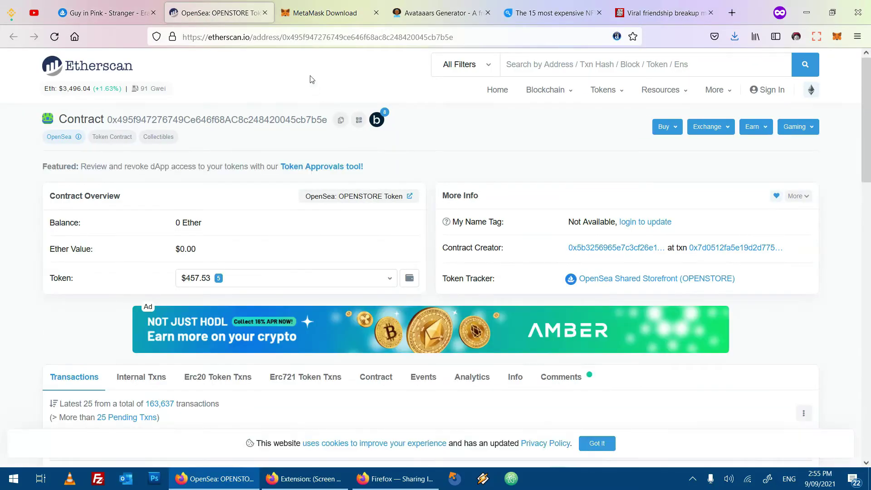
double_click(386, 42)
click(433, 39)
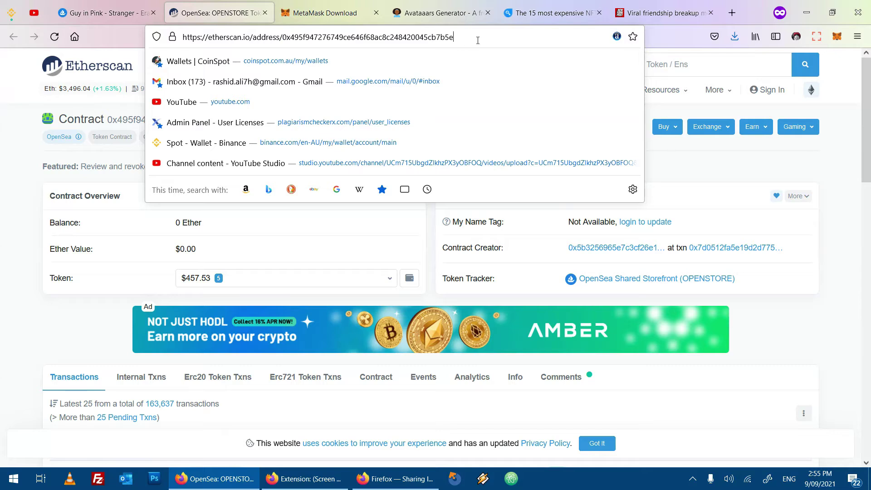
drag(453, 39, 282, 39)
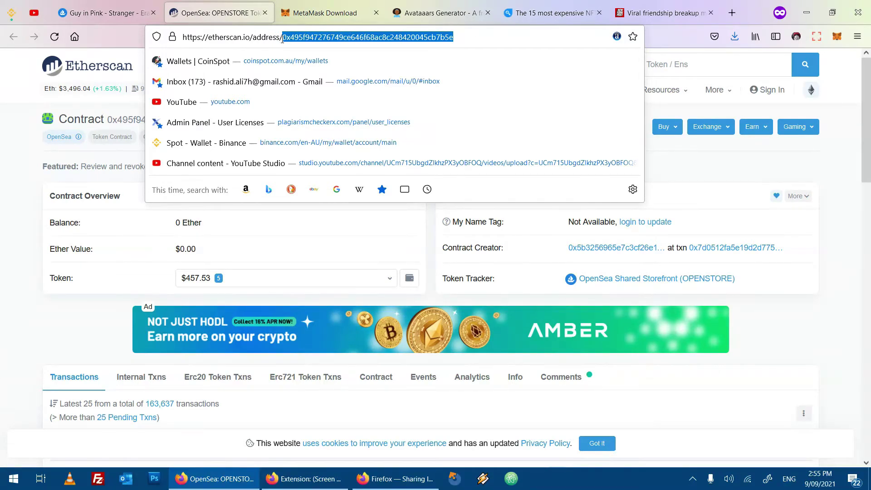
click(485, 38)
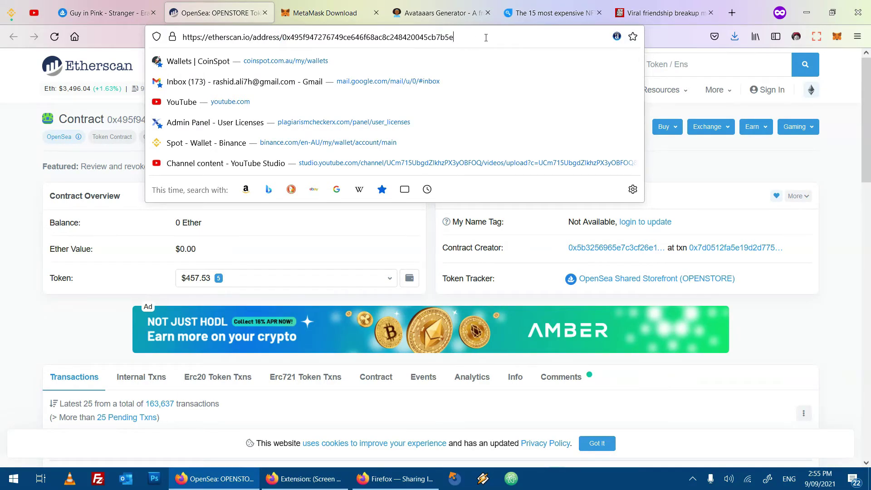
drag(458, 34, 138, 26)
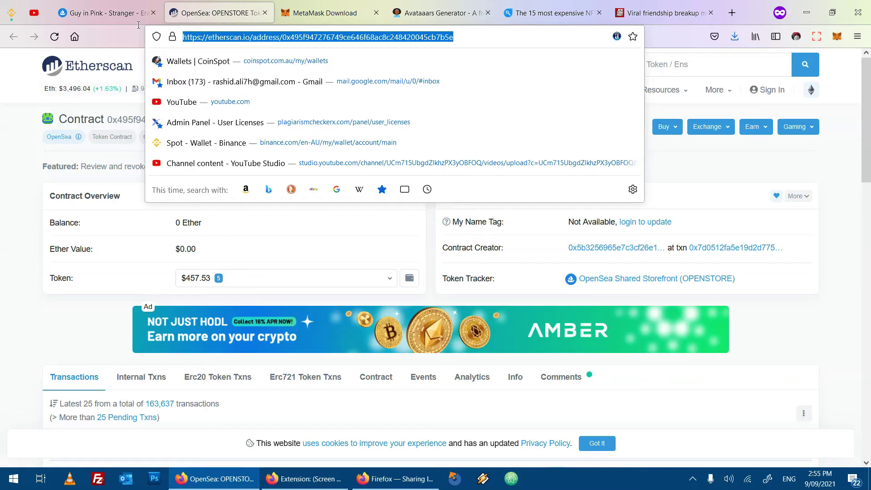
double_click(330, 41)
click(2, 162)
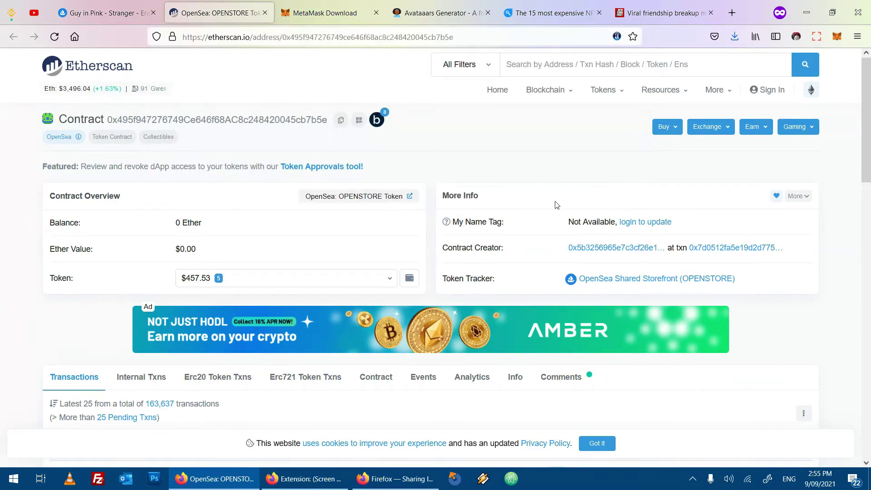
- Look through the contract's transaction list, then close Etherscan to return to the OpenSea item
scroll(590, 209, down, 8)
scroll(635, 245, up, 8)
scroll(487, 211, down, 10)
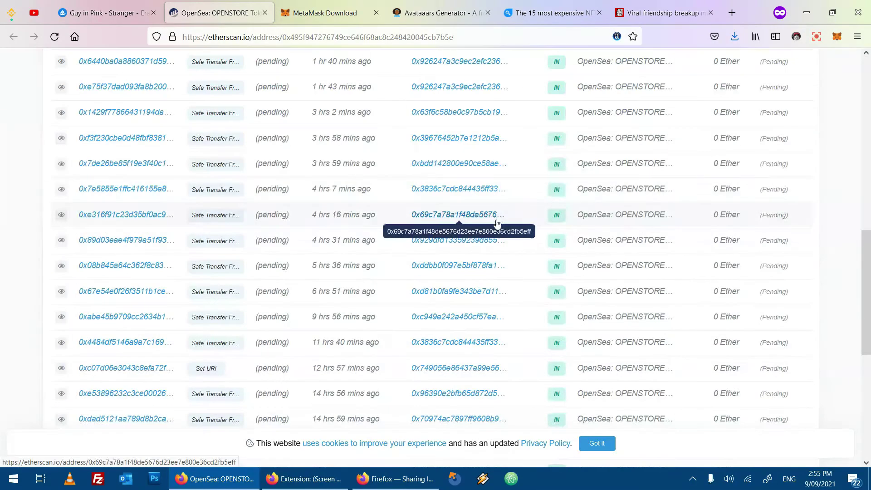
scroll(515, 306, up, 8)
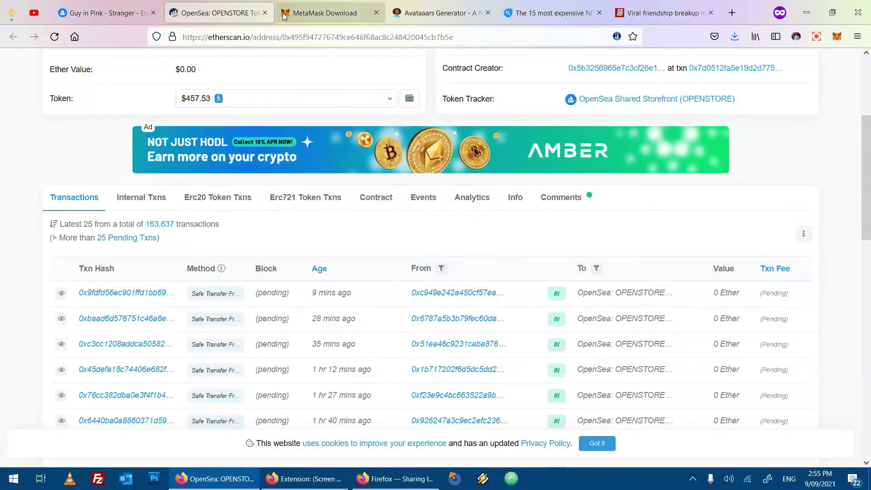
click(265, 12)
scroll(643, 247, up, 10)
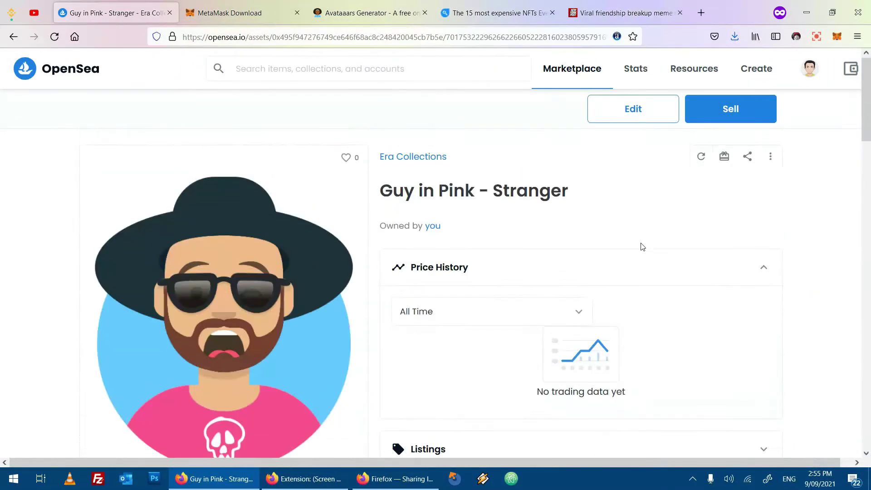
- Start selling Guy in Pink - Stranger and enter a fixed price of 10 ETH
click(731, 117)
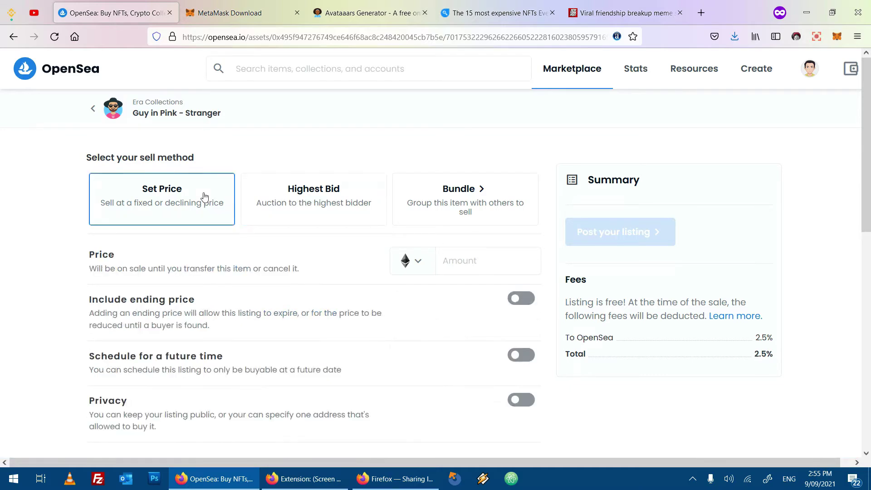
click(474, 271)
text(10)
scroll(391, 396, down, 1)
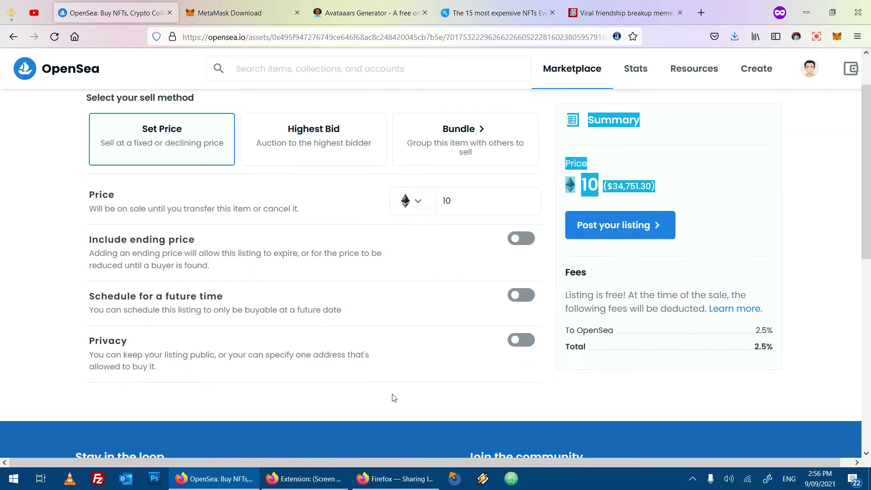
- Check the listing's Privacy option by turning it on and off, and inspect the dollar price in the summary
click(528, 349)
click(525, 348)
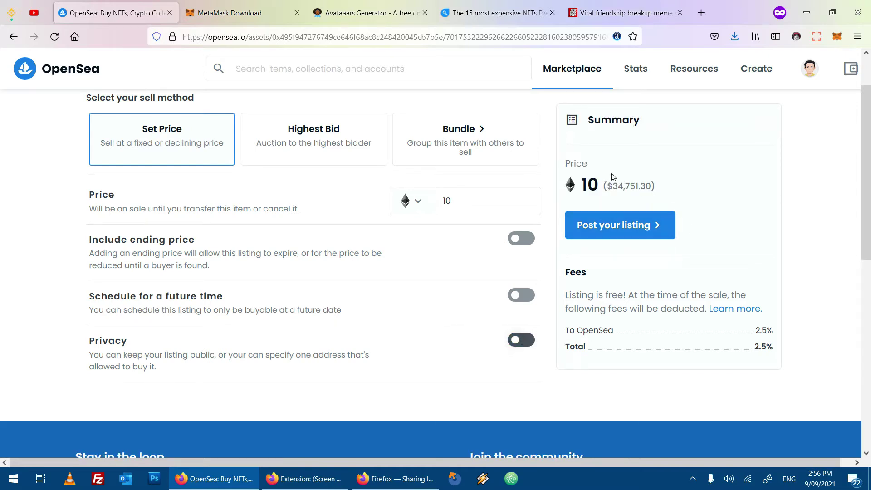
double_click(645, 186)
click(682, 195)
scroll(634, 286, up, 1)
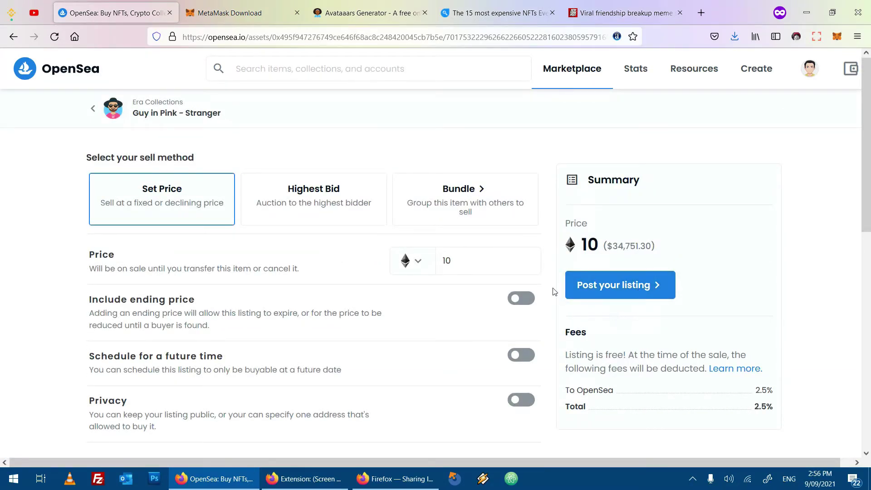
- Clear the fixed price, switch to the Highest Bid sell method, and set the minimum bid to 0.5 ETH
drag(459, 261, 389, 248)
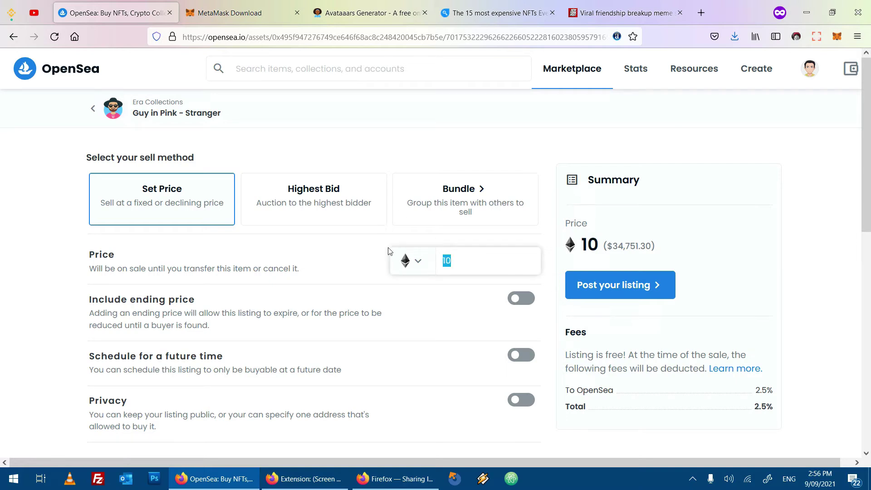
key(BackSpace)
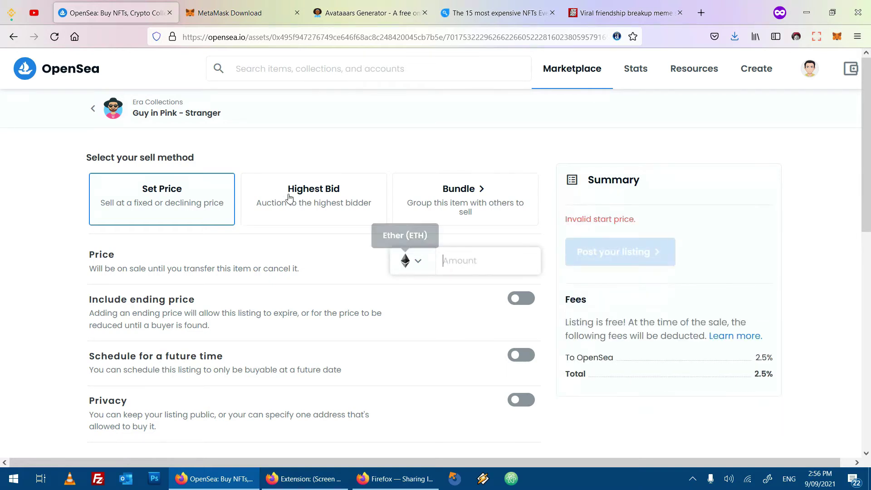
click(330, 192)
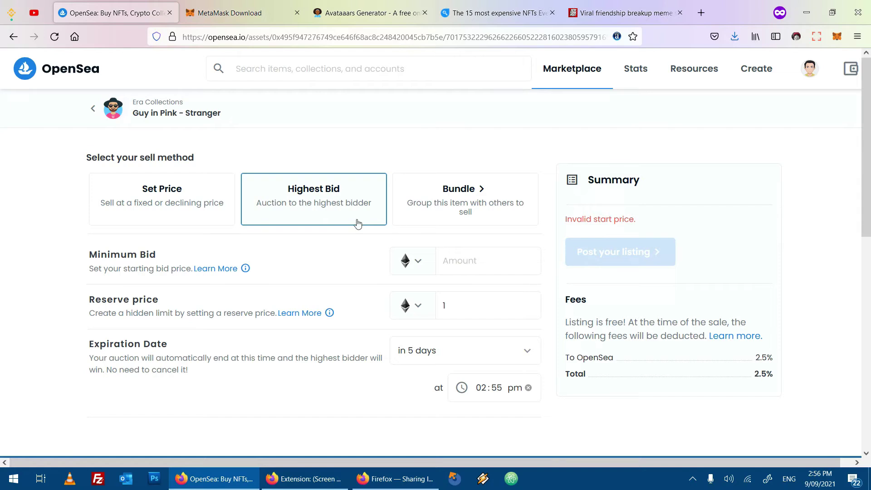
click(506, 261)
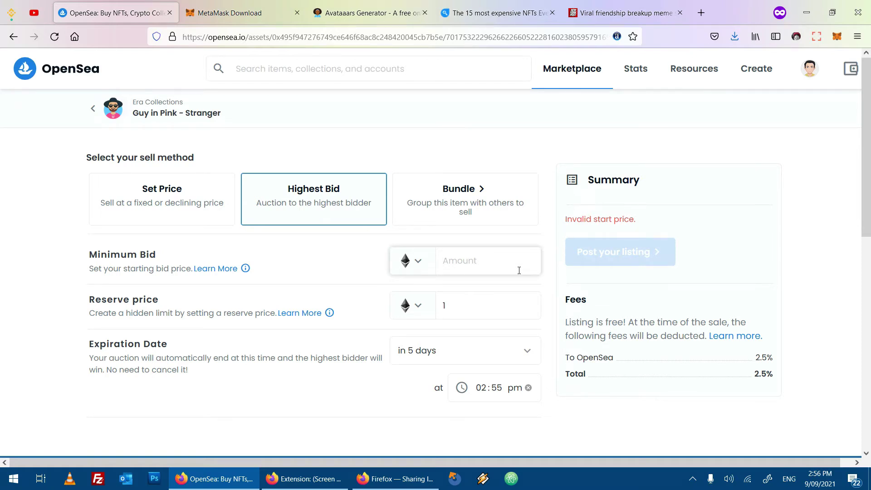
text(0.1)
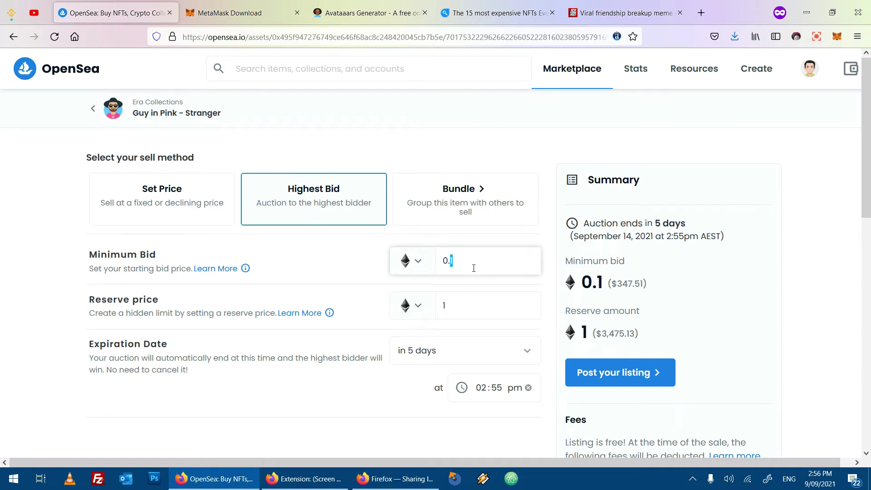
text(5)
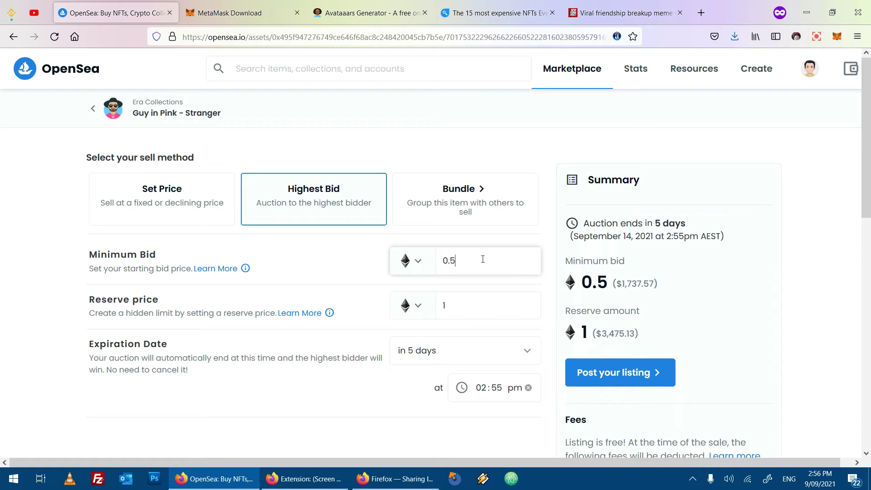
click(449, 358)
click(272, 360)
- Post the auction listing and sign its signature request in MetaMask
scroll(636, 264, down, 3)
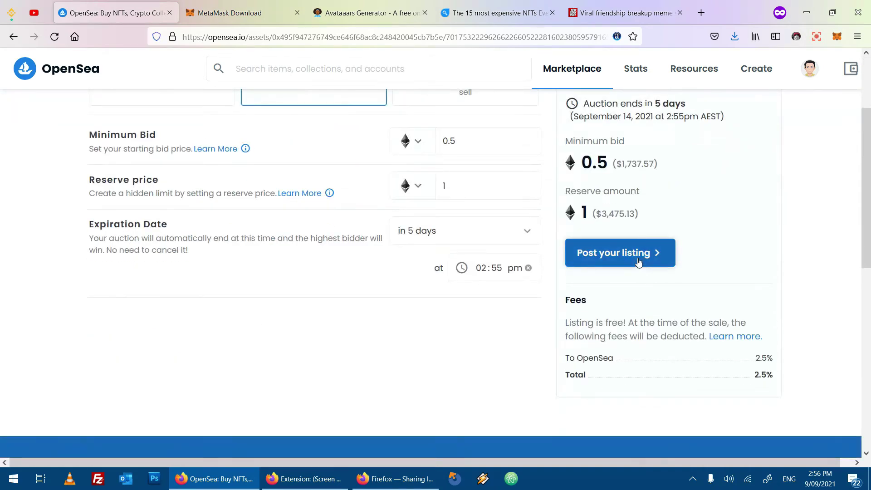
click(638, 262)
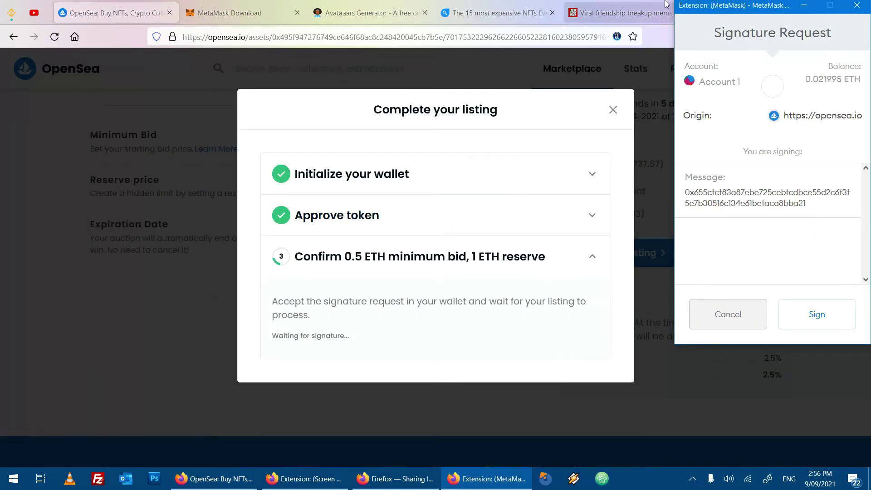
drag(704, 0, 679, 52)
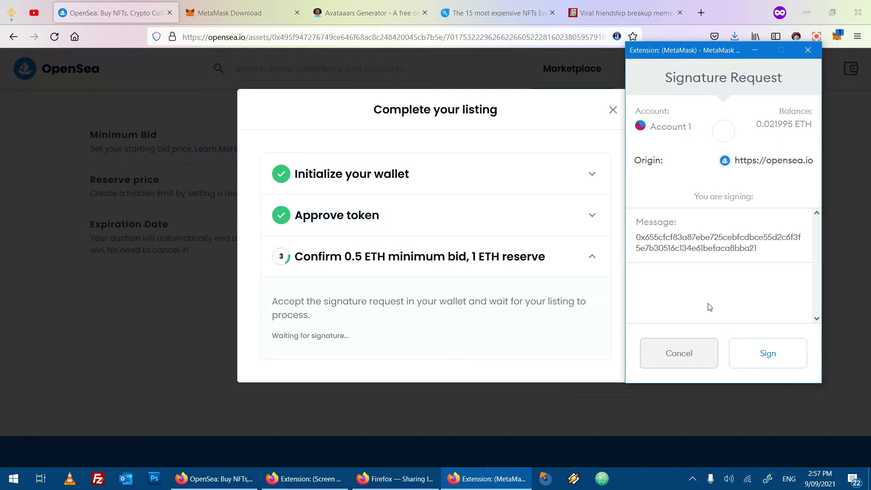
click(768, 353)
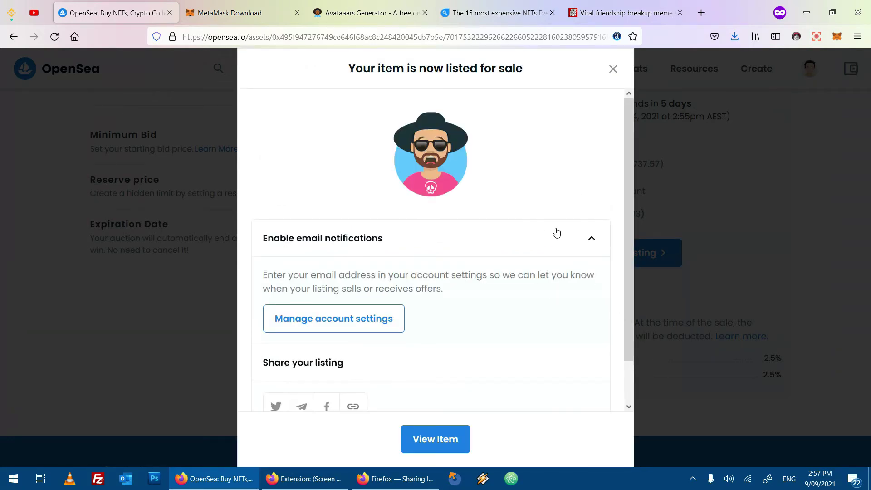
- Open the listed item from the sale confirmation and examine its minimum bid
scroll(553, 230, down, 1)
scroll(553, 229, up, 1)
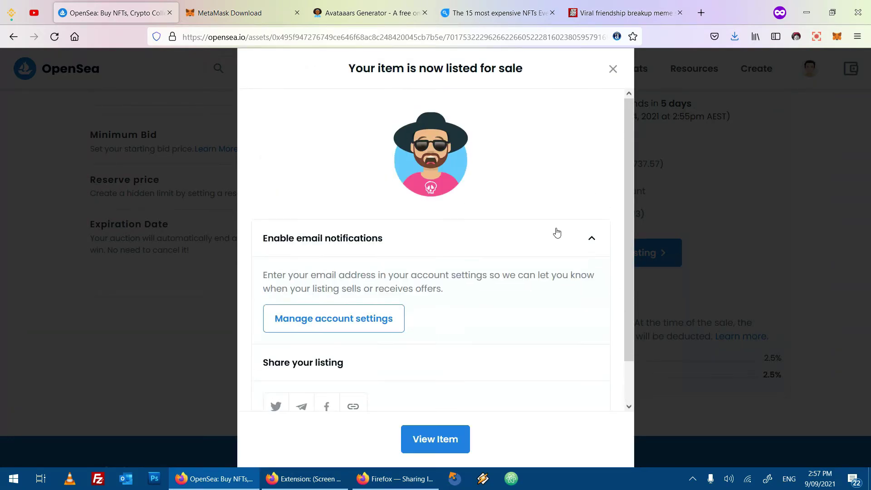
click(443, 440)
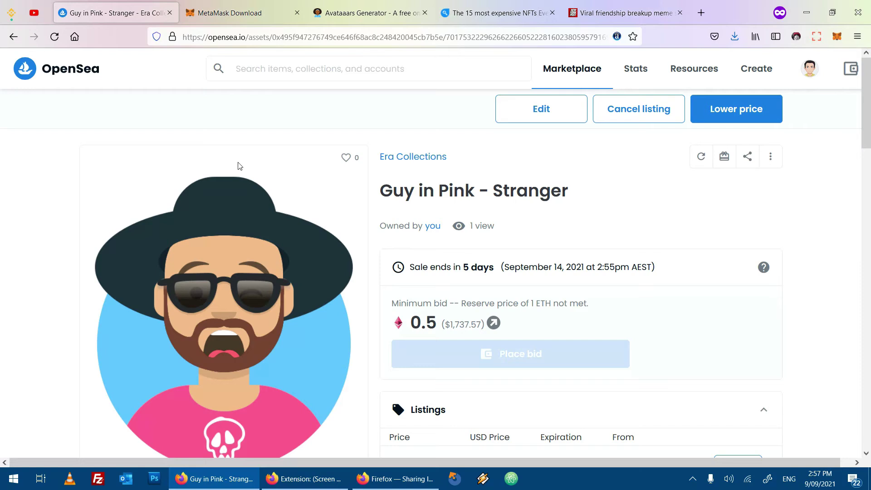
drag(532, 323, 412, 323)
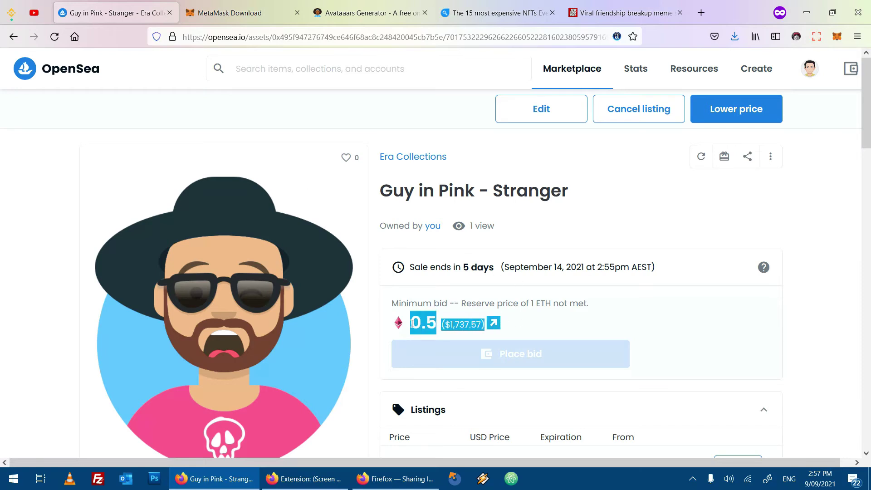
click(411, 323)
double_click(415, 322)
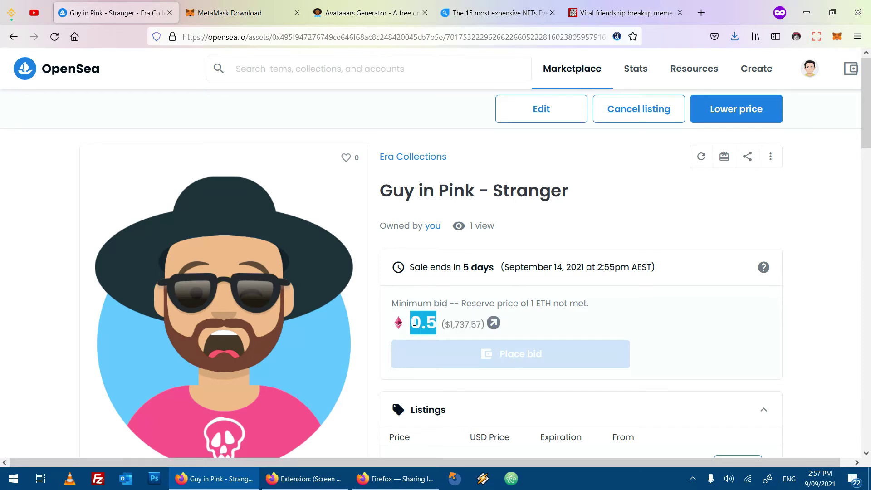
drag(540, 334, 400, 316)
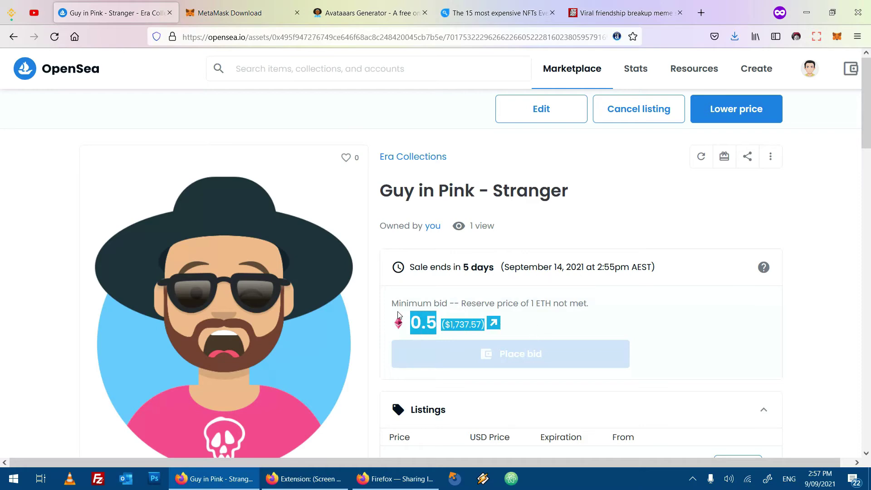
- Review the Guy in Pink - Stranger item page, including its Listings and Offers sections
scroll(619, 294, down, 4)
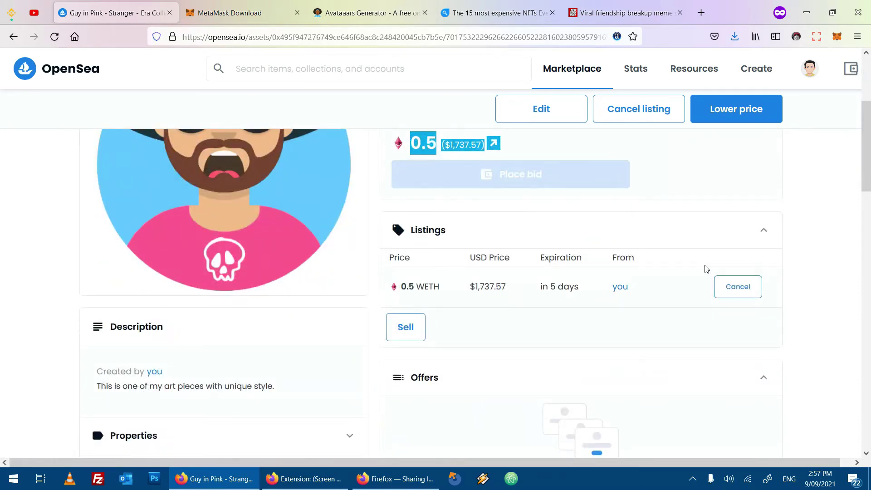
scroll(842, 284, up, 4)
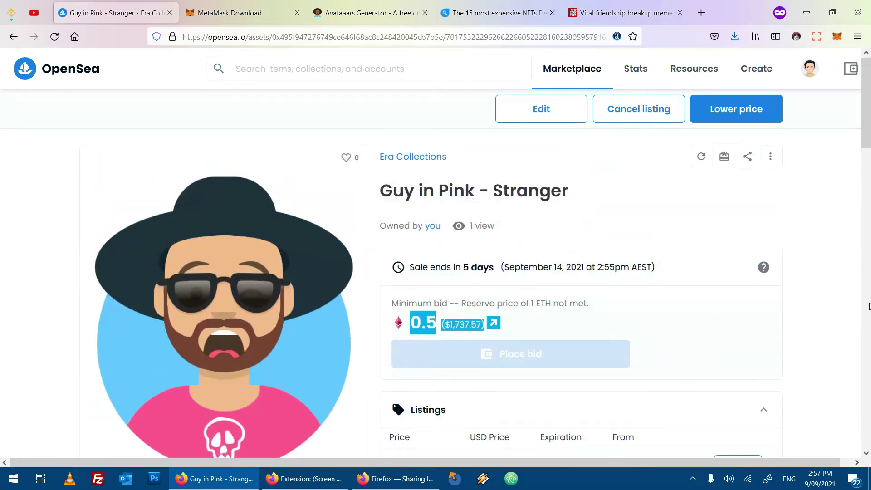
scroll(748, 262, down, 9)
drag(870, 227, 870, 130)
- Switch to the article on the most expensive NFTs and examine the title, price and collage image of The First 5,000 Days
click(458, 13)
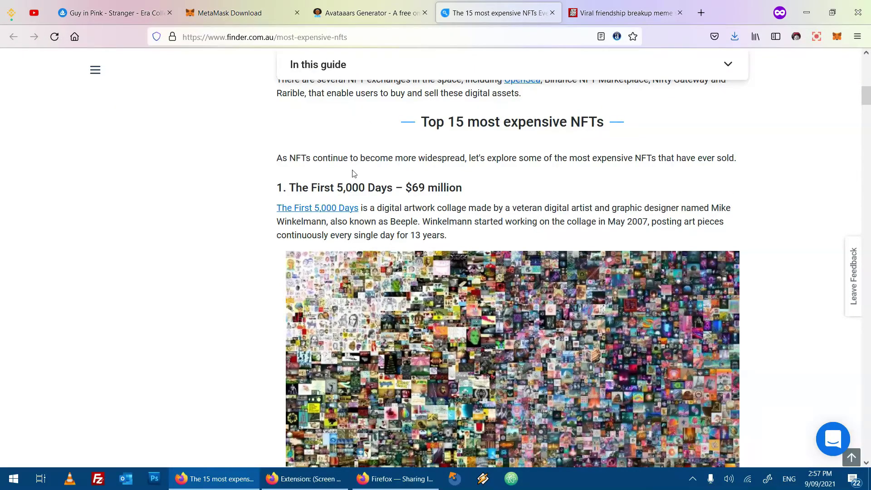
drag(287, 187, 463, 188)
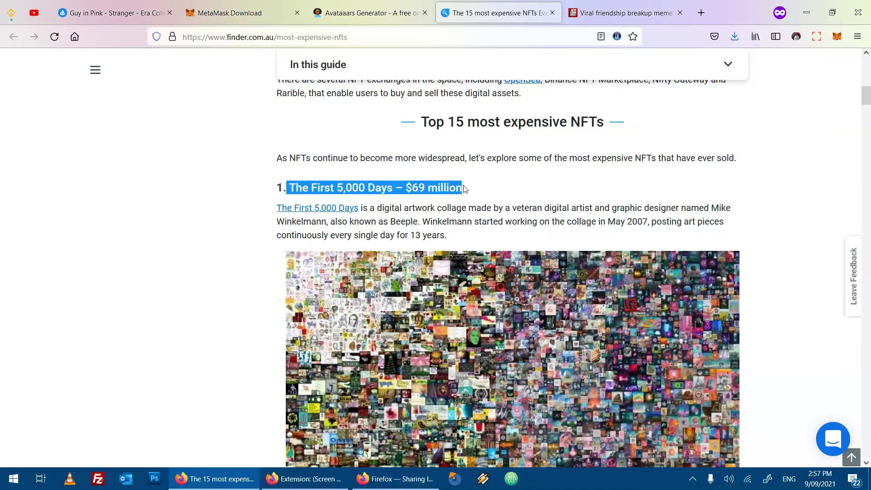
click(464, 189)
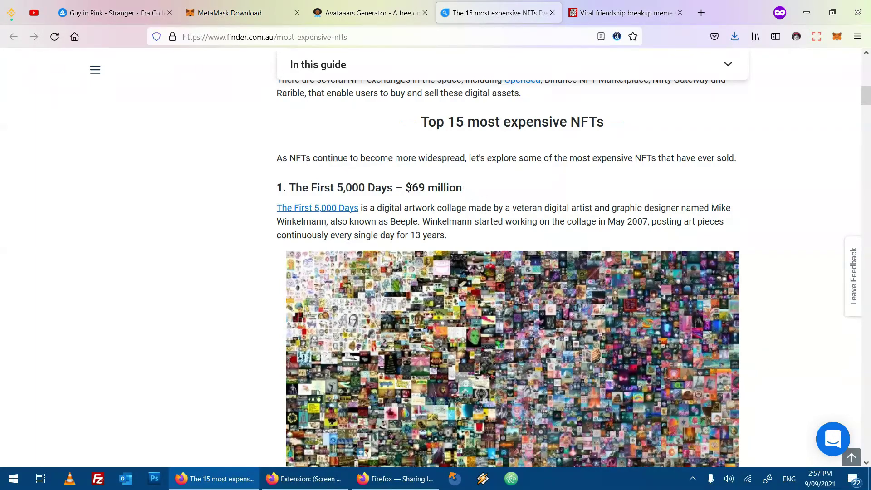
drag(404, 187, 463, 188)
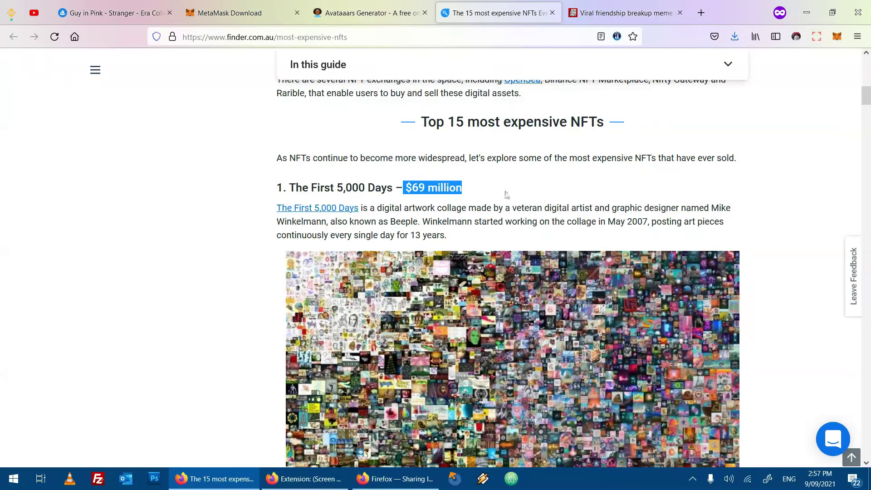
scroll(683, 152, down, 4)
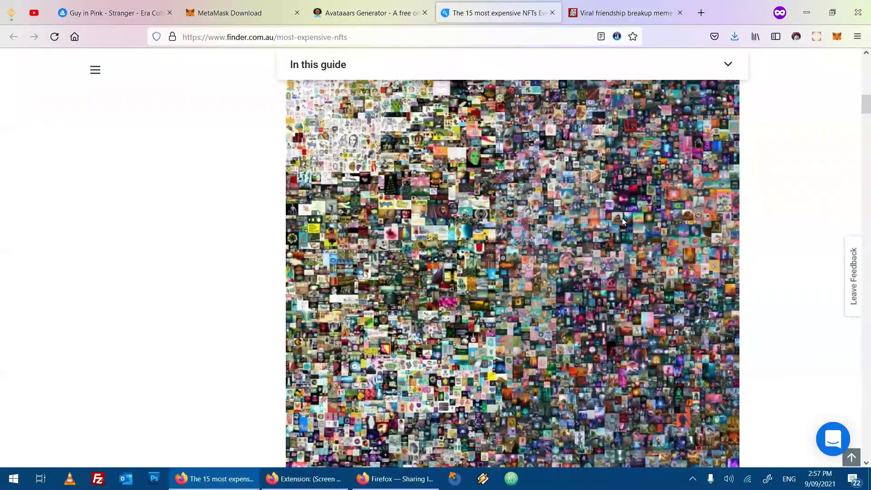
scroll(783, 199, up, 4)
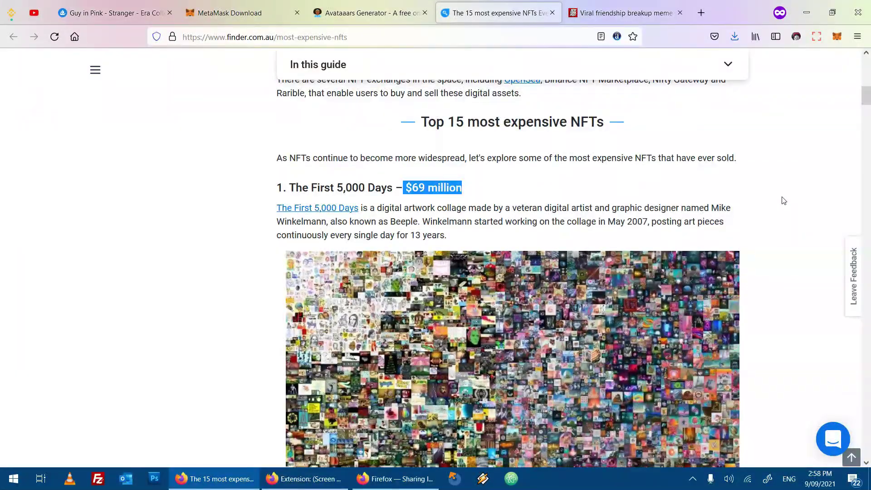
scroll(784, 201, down, 4)
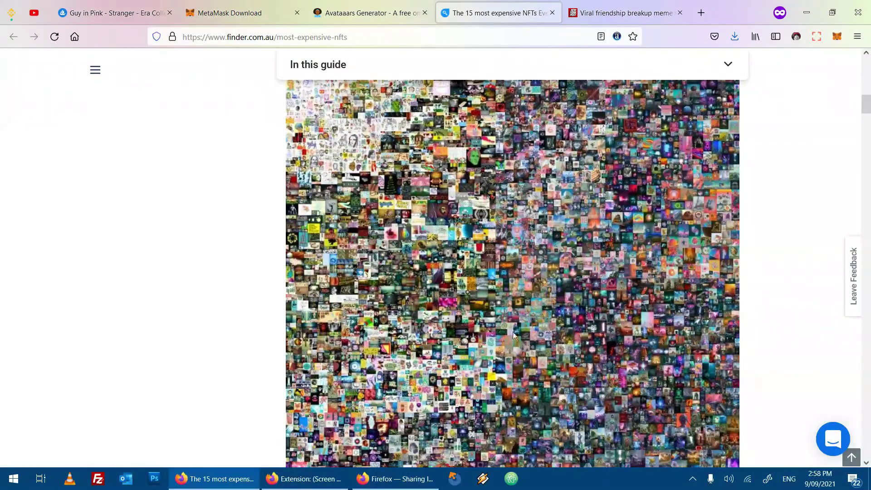
scroll(699, 322, up, 3)
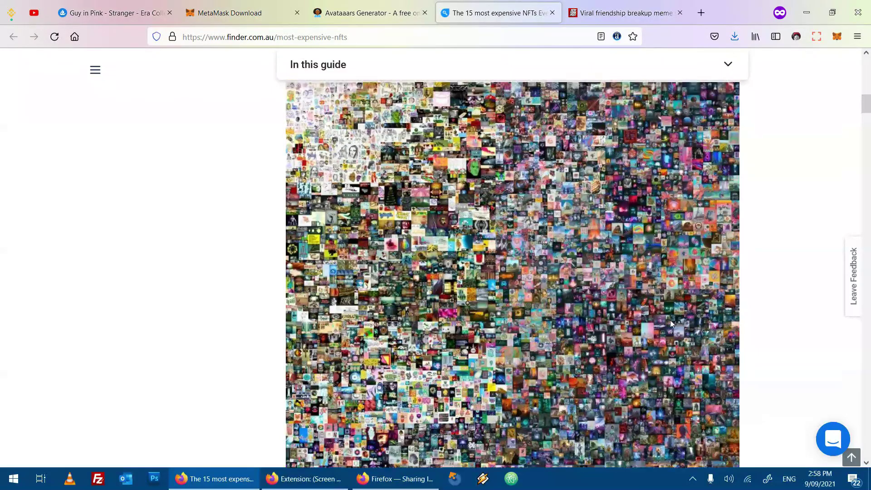
click(407, 140)
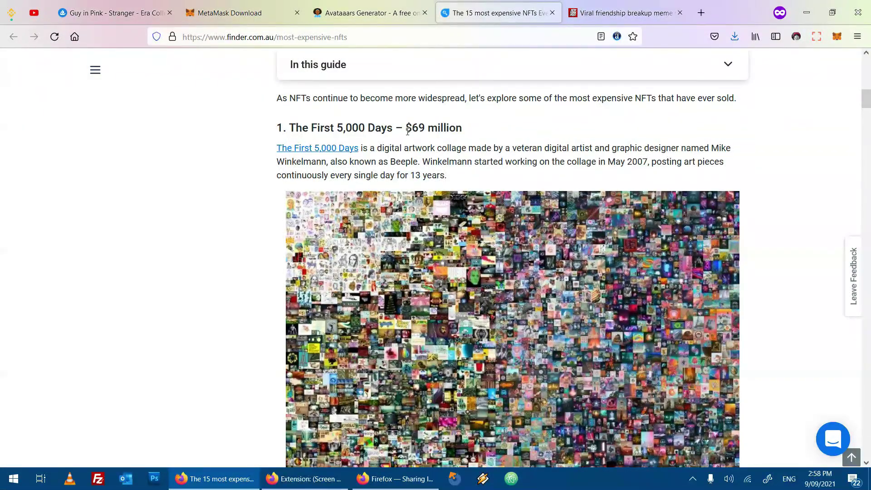
drag(406, 128, 716, 213)
- Examine the CryptoPunk #3100 entry in the article and highlight the word CryptoPunk in its heading
scroll(718, 209, down, 5)
scroll(719, 208, down, 8)
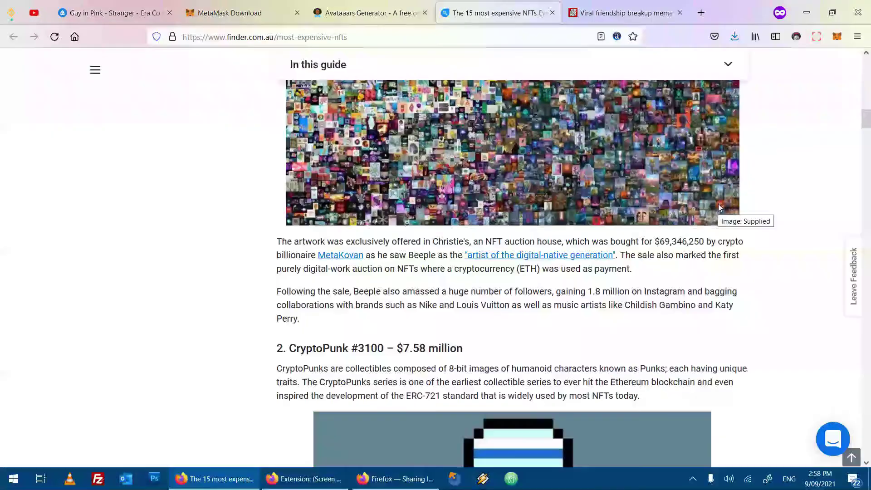
scroll(629, 207, down, 3)
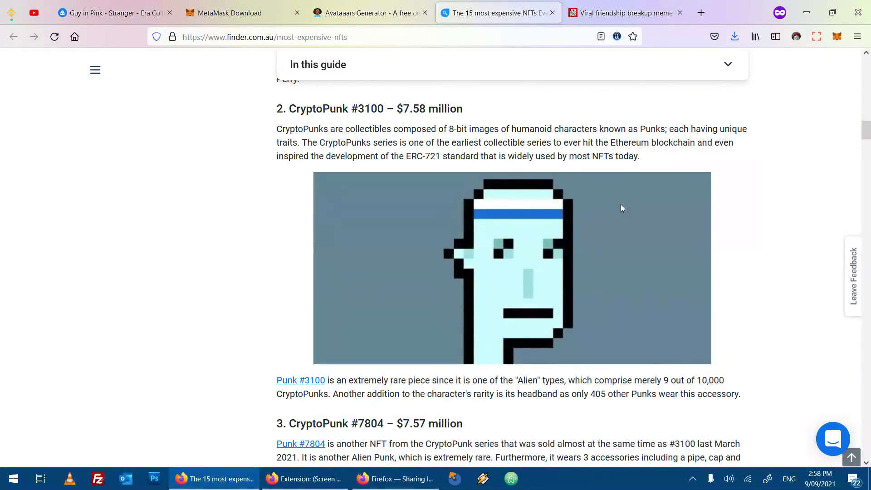
double_click(293, 110)
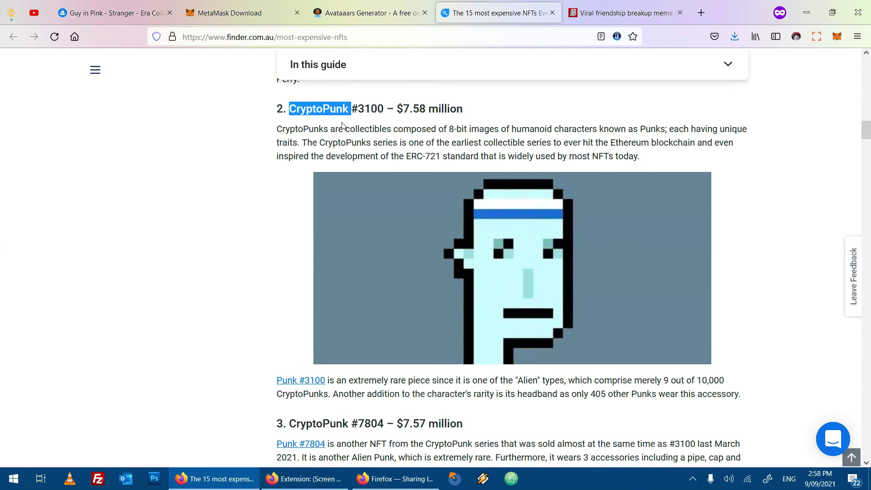
click(771, 256)
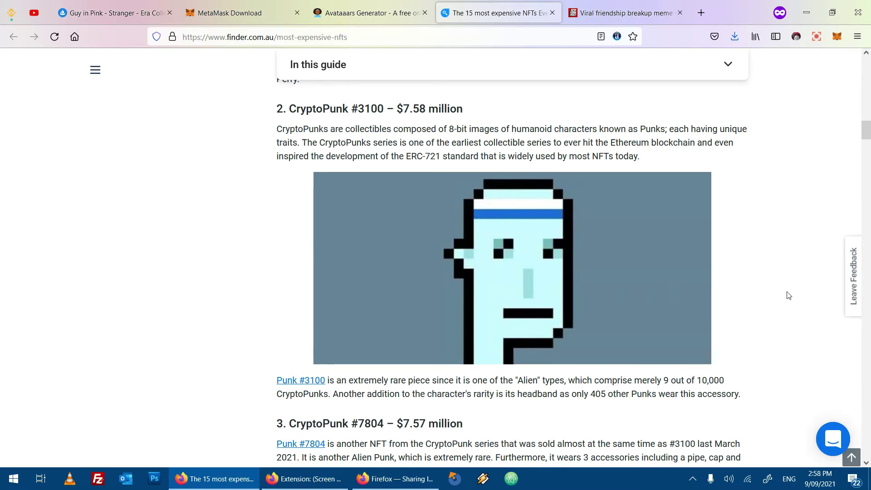
- Find the World Wide Web Source Code entry in the article and highlight its title and creator
scroll(789, 296, down, 7)
scroll(788, 295, down, 8)
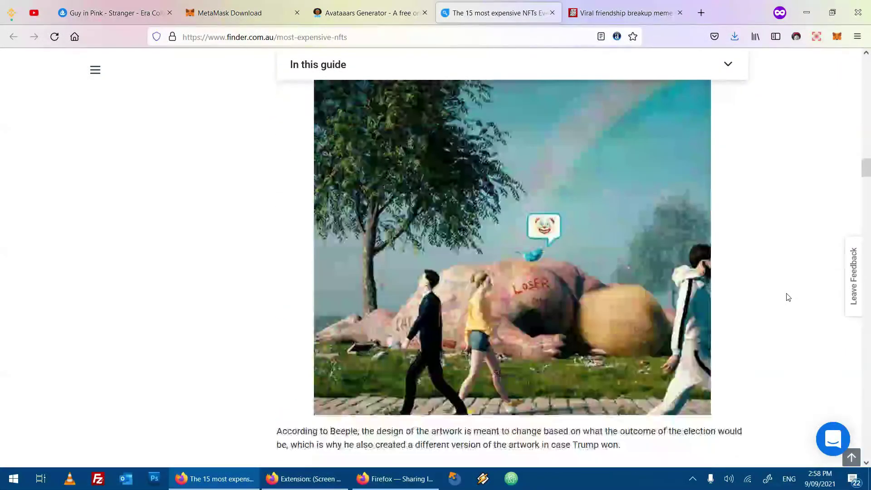
scroll(776, 296, up, 3)
scroll(777, 297, down, 8)
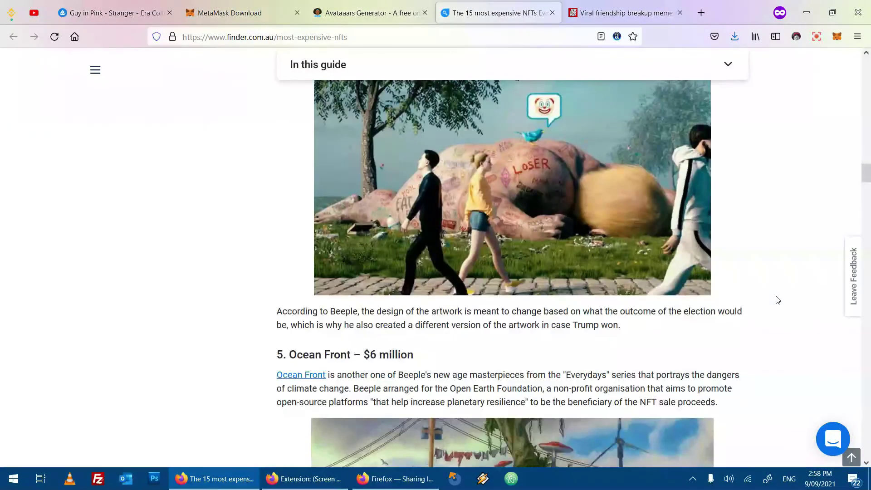
scroll(773, 296, down, 10)
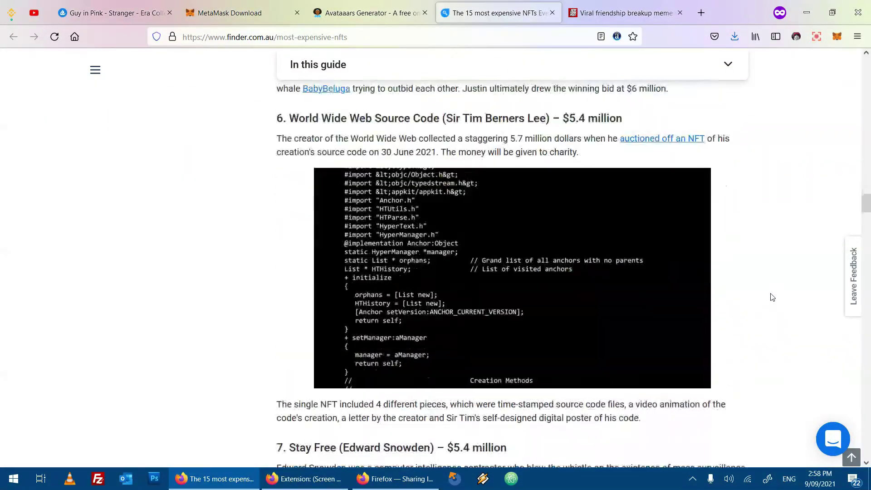
scroll(768, 297, up, 2)
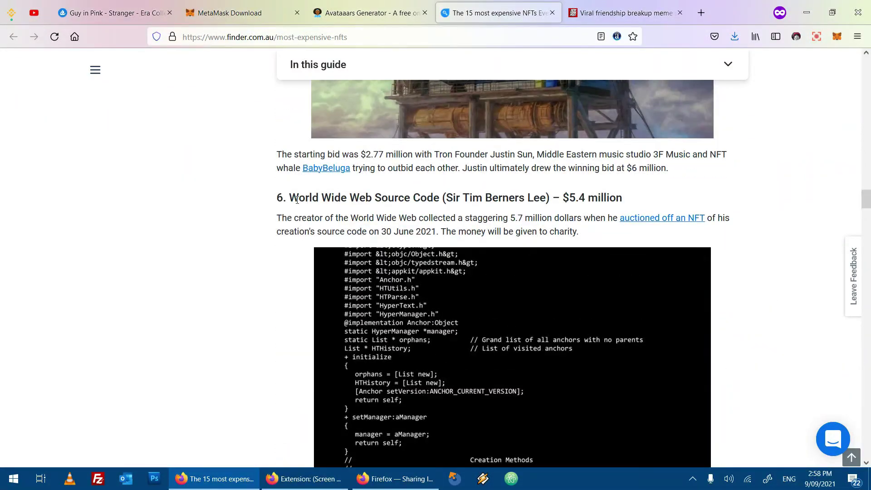
drag(290, 200, 418, 200)
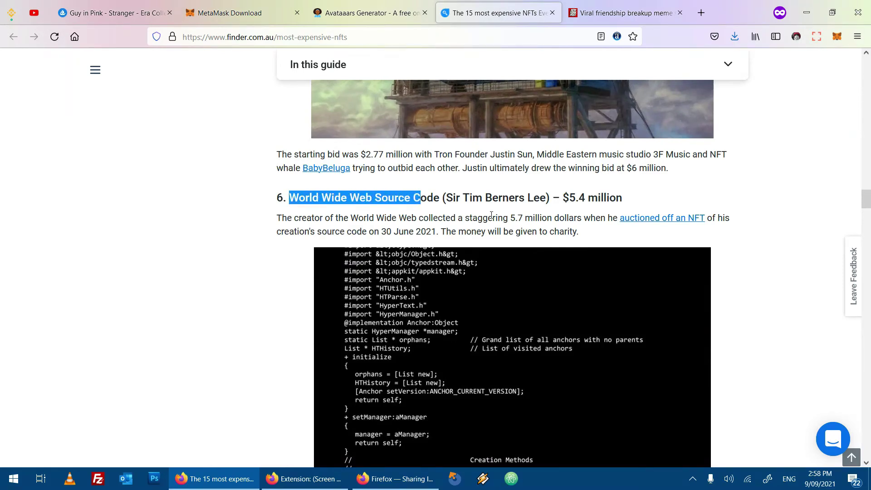
drag(546, 200, 453, 200)
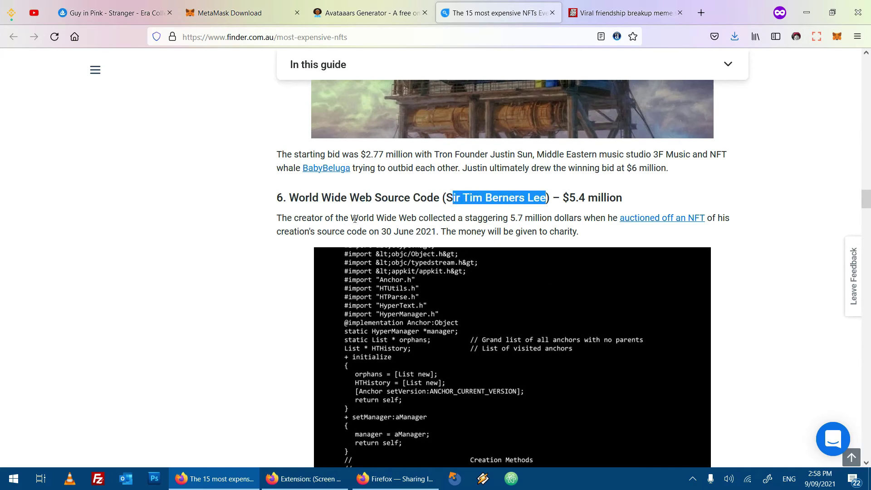
- Highlight the sale proceeds, auction date and heading price of the World Wide Web Source Code entry
drag(350, 218, 517, 215)
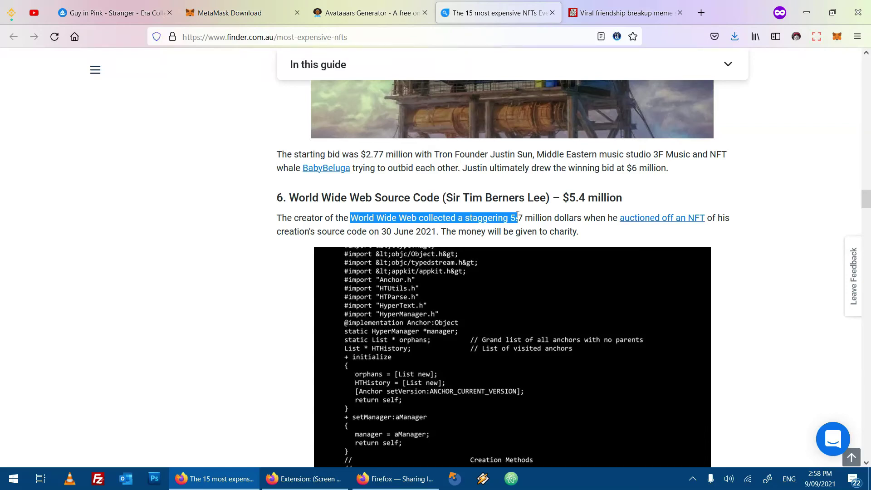
drag(438, 230, 387, 232)
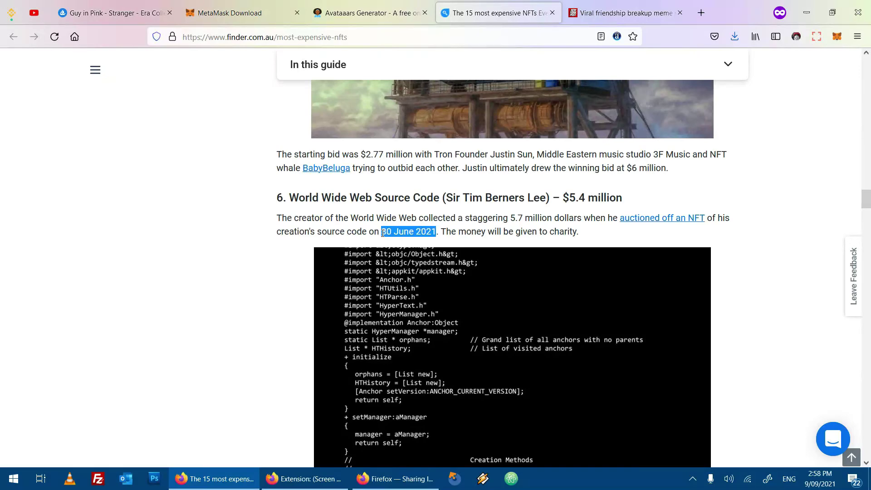
scroll(628, 212, down, 2)
scroll(589, 208, up, 1)
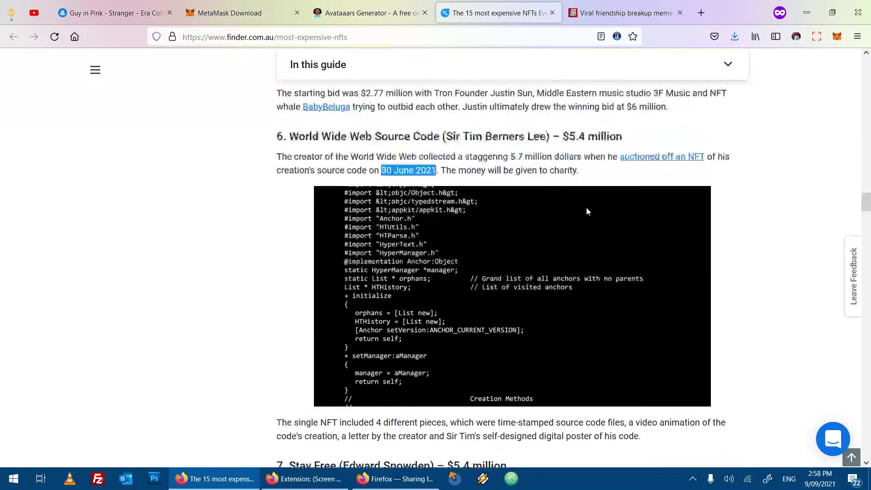
drag(563, 139, 623, 138)
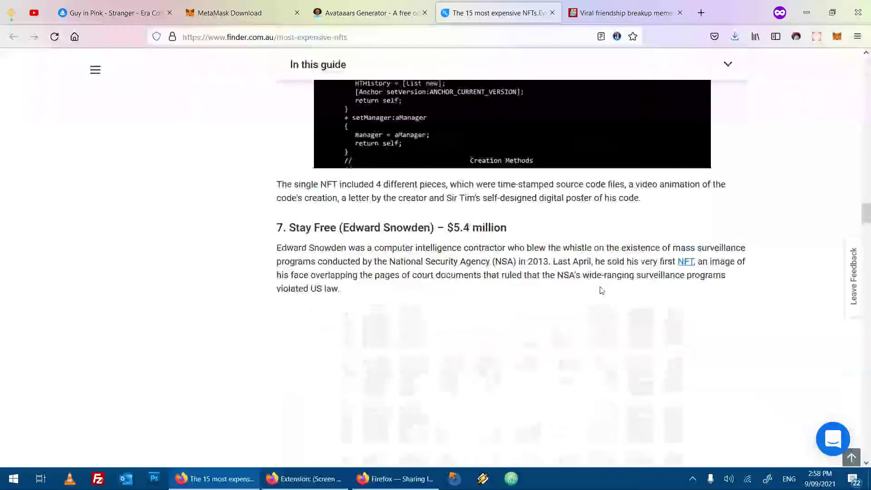
- Find The First Tweet entry, highlight its heading price and examine the tweet image
scroll(691, 281, down, 4)
scroll(692, 281, down, 18)
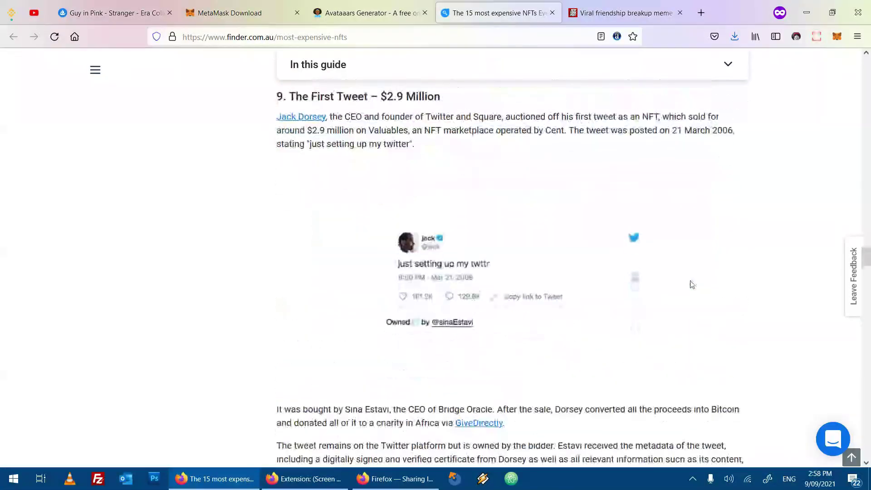
scroll(691, 285, up, 1)
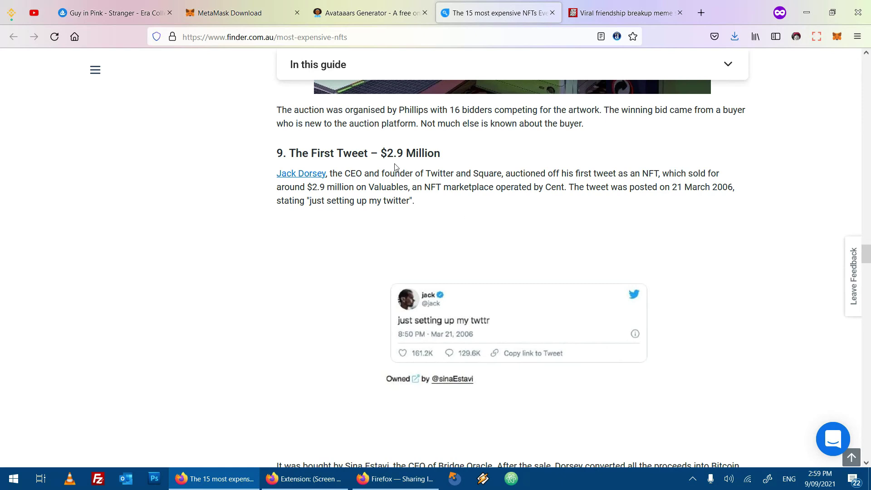
drag(383, 153, 462, 157)
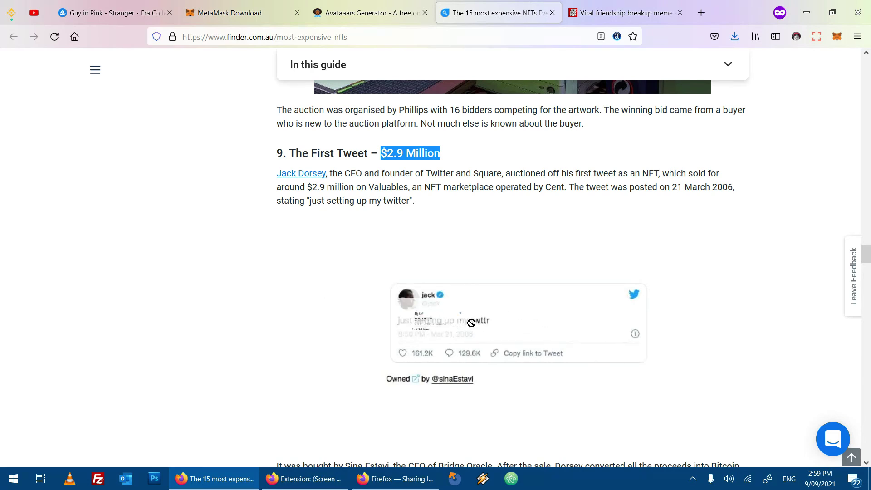
drag(380, 298, 493, 226)
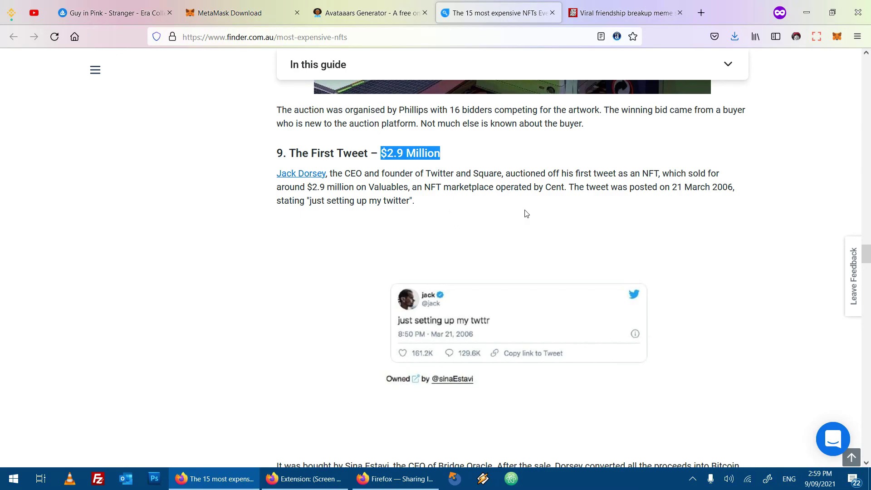
- Skim the remaining article entries through the honourable mention and return to the Guy in Pink - Stranger item on OpenSea
scroll(540, 216, down, 1)
scroll(540, 216, down, 20)
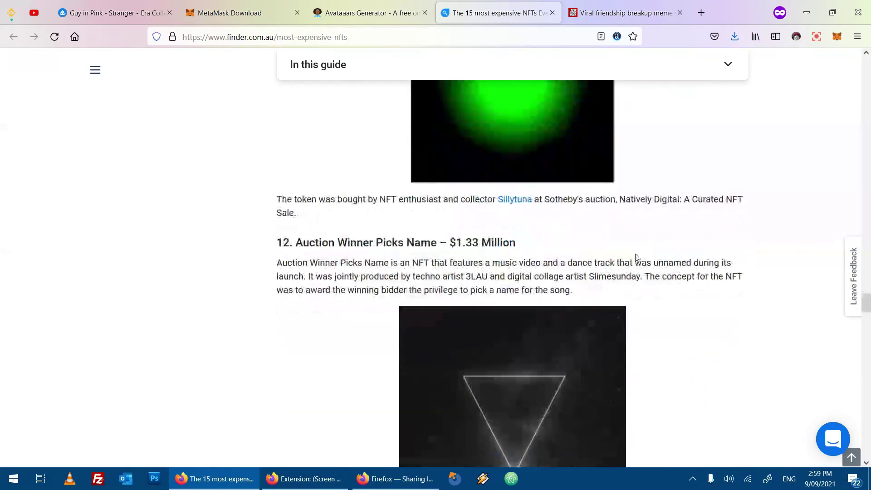
scroll(633, 258, up, 20)
scroll(621, 260, down, 20)
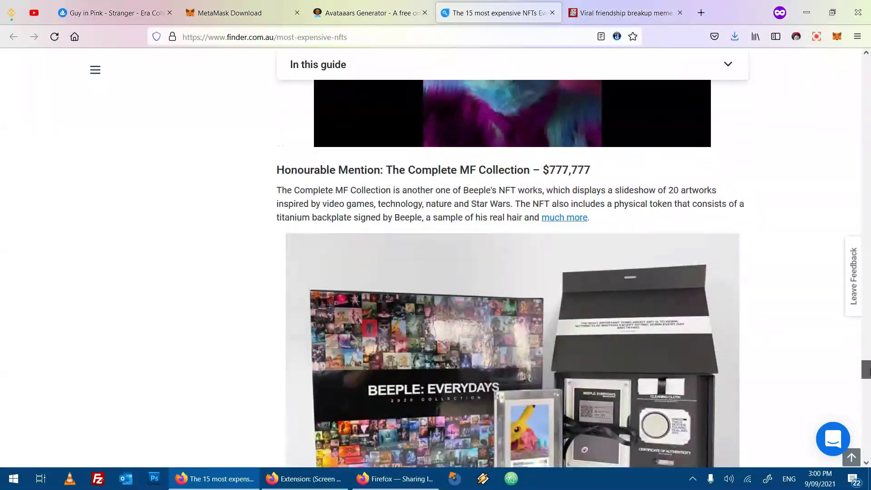
click(116, 13)
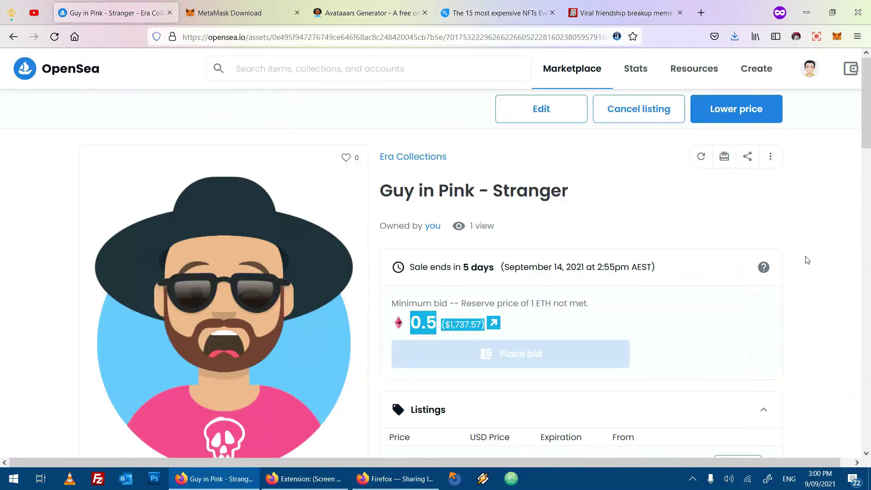